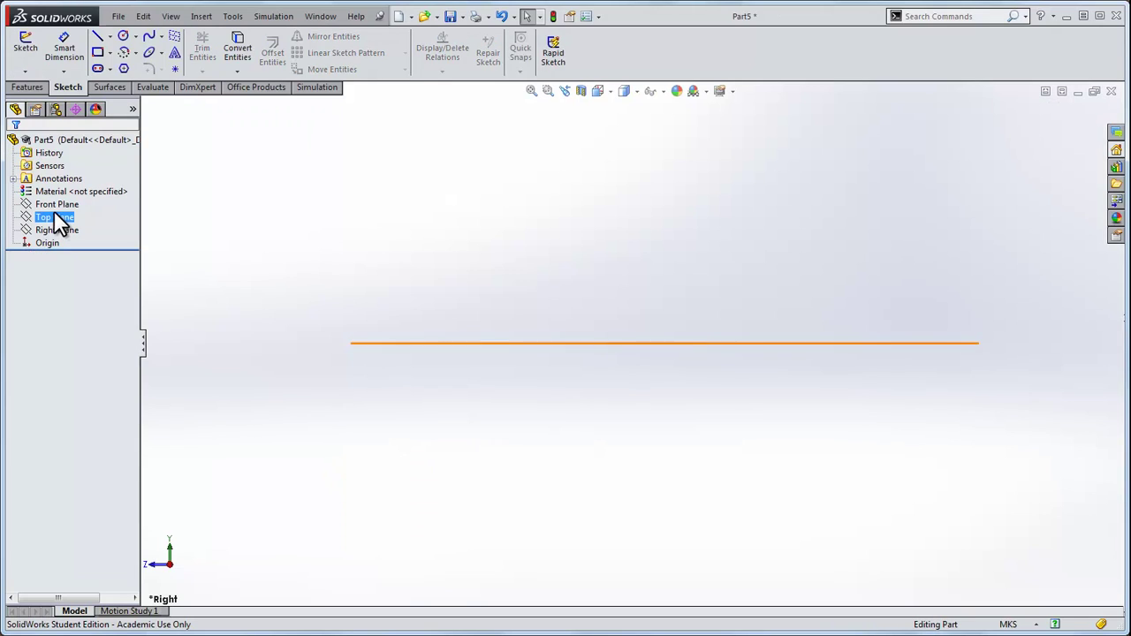
# - Start a sketch on the Right Plane and draw a horizontal construction centerline passing through the origin
pyautogui.click(53, 217)
pyautogui.keyDown('ctrl'); pyautogui.click(62, 230); pyautogui.keyUp('ctrl')
pyautogui.click(58, 230)
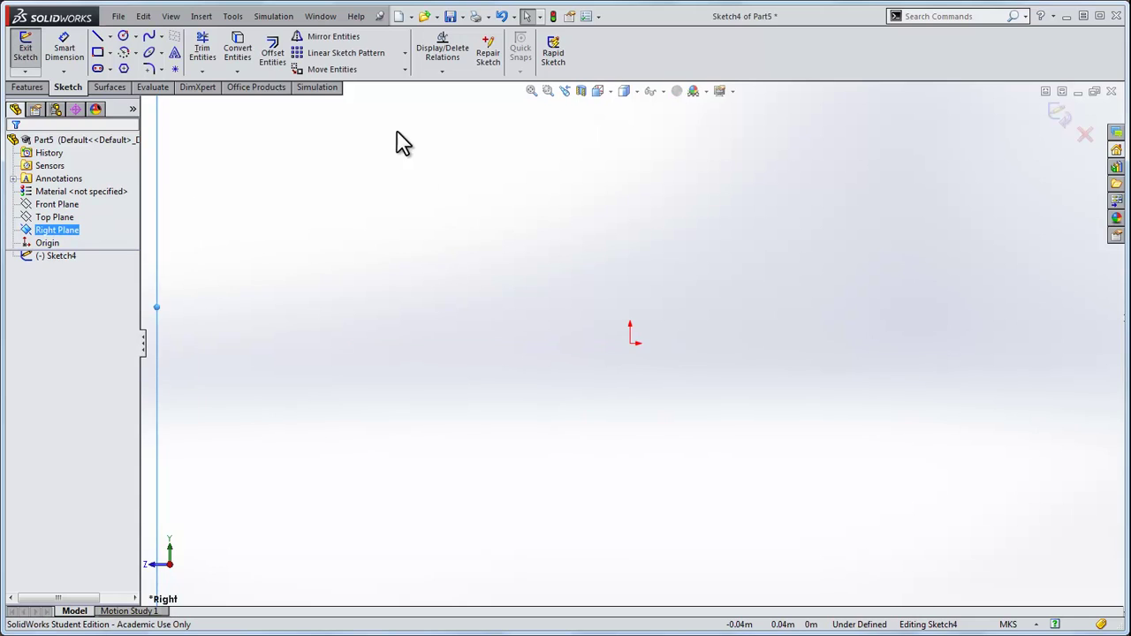
pyautogui.click(109, 37)
pyautogui.click(128, 67)
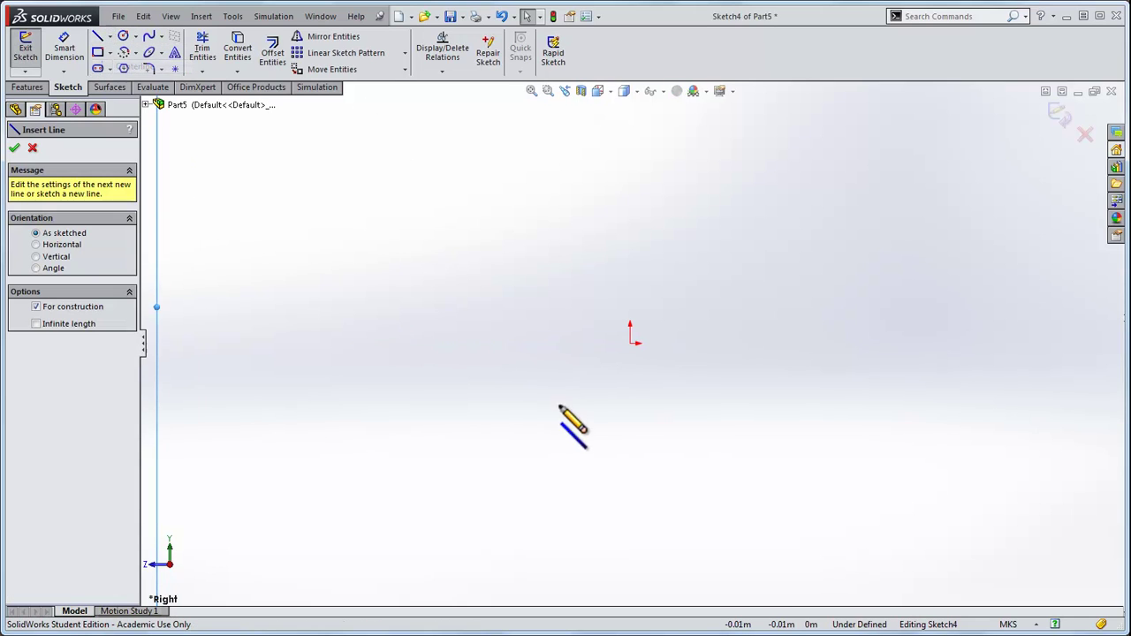
pyautogui.click(439, 343)
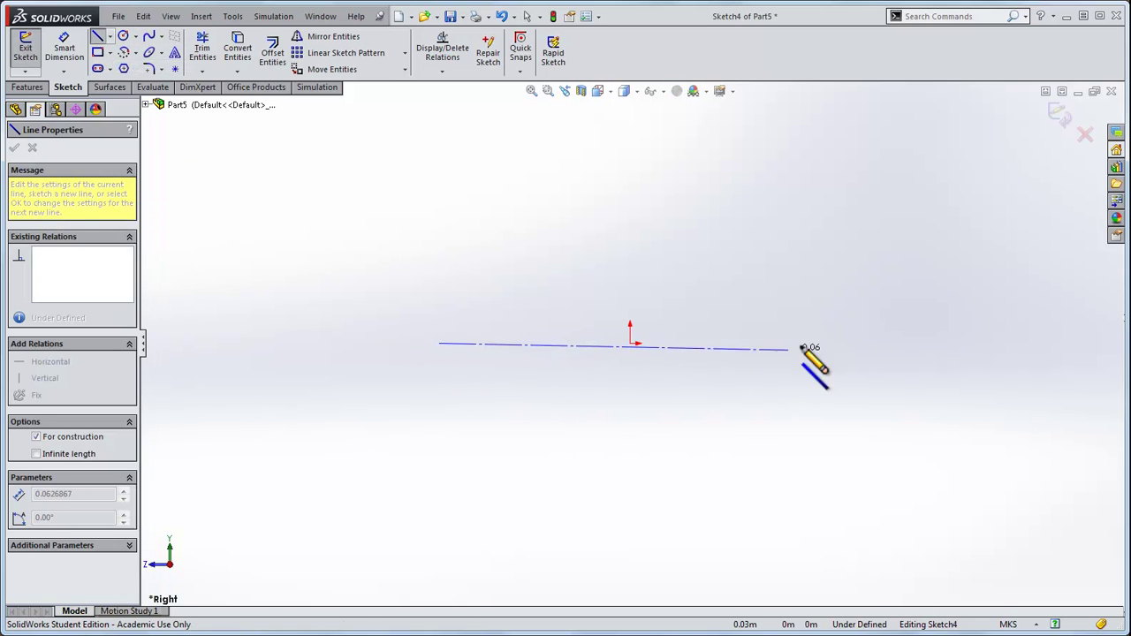
pyautogui.doubleClick(869, 343)
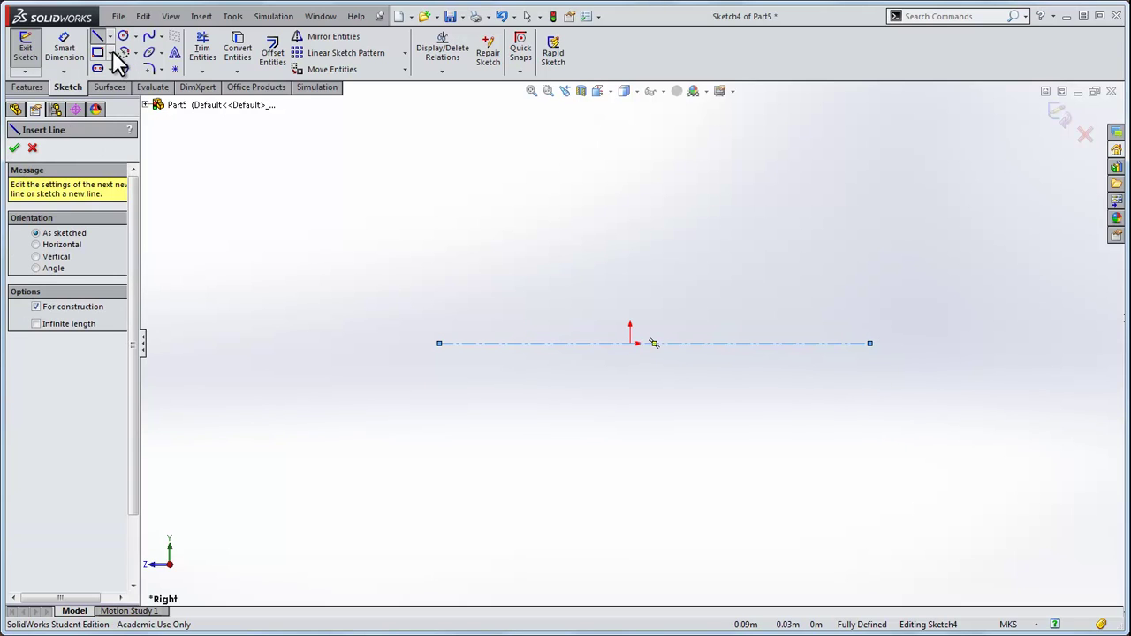
pyautogui.press('Escape')
# - Draw a 90° centerpoint arc about the origin, radius about 0.019 m, from the centerline's Z-positive side up to directly above the origin
pyautogui.click(124, 52)
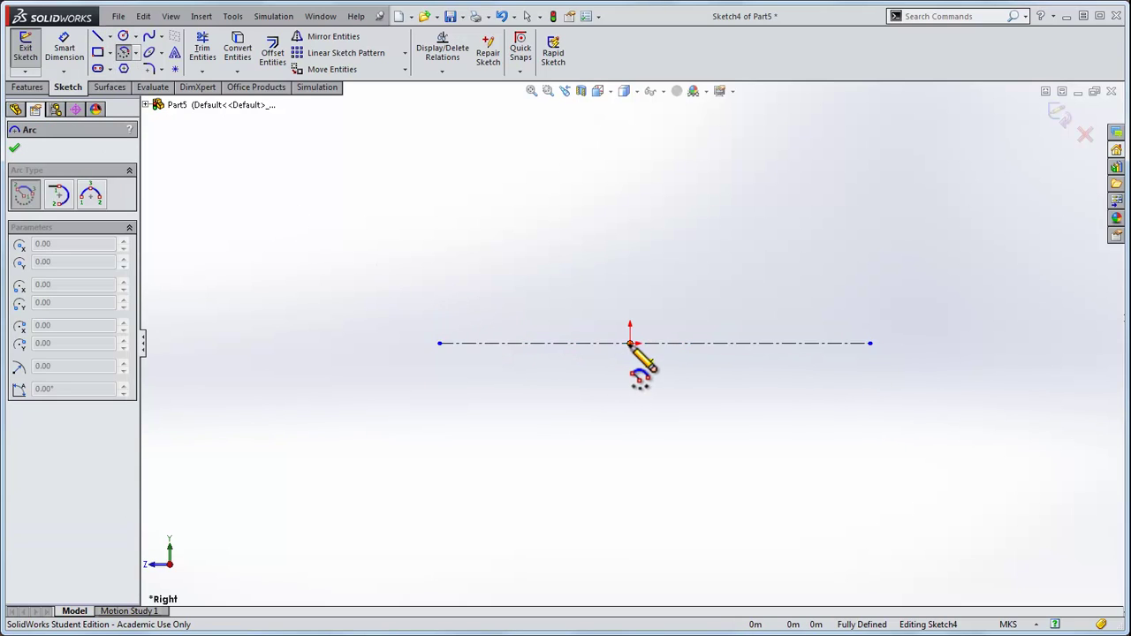
pyautogui.click(630, 343)
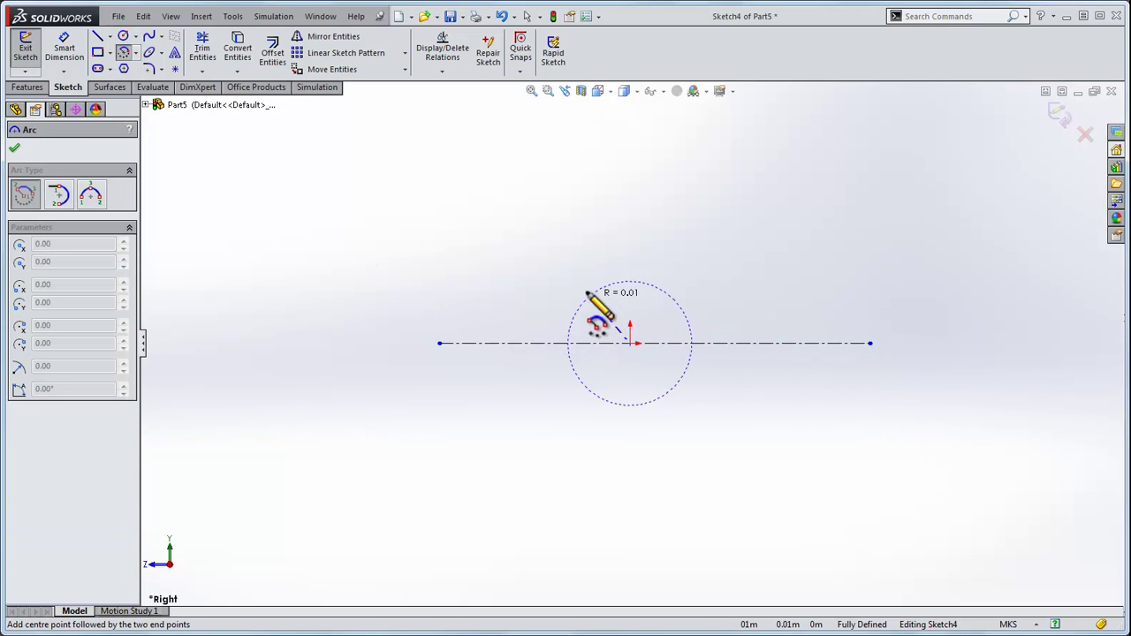
pyautogui.click(522, 342)
pyautogui.click(629, 234)
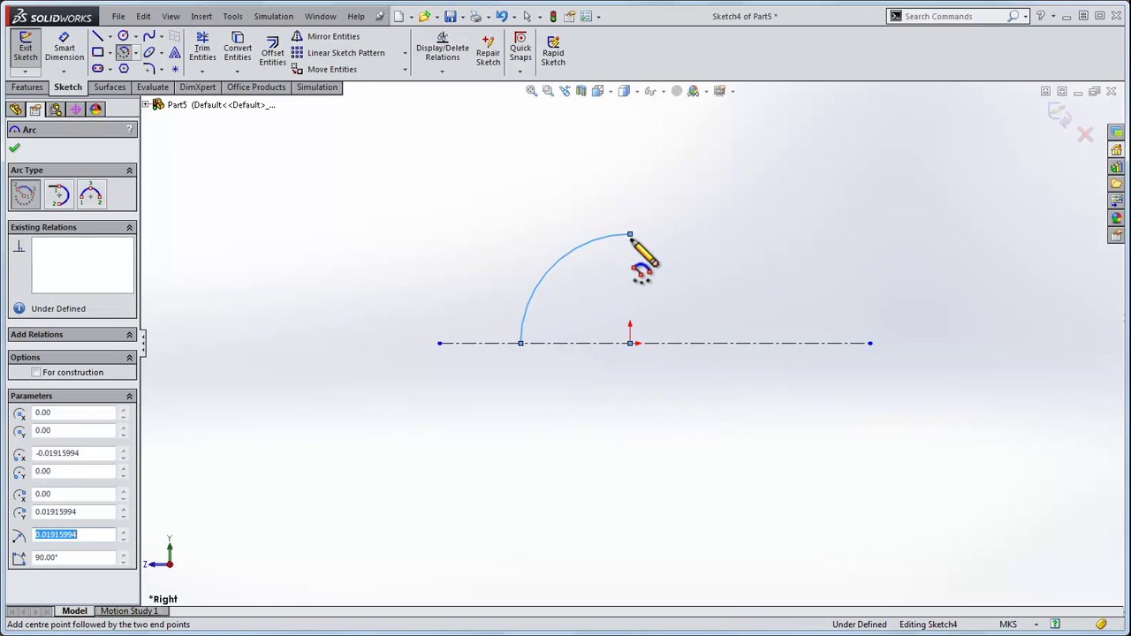
pyautogui.press('Escape')
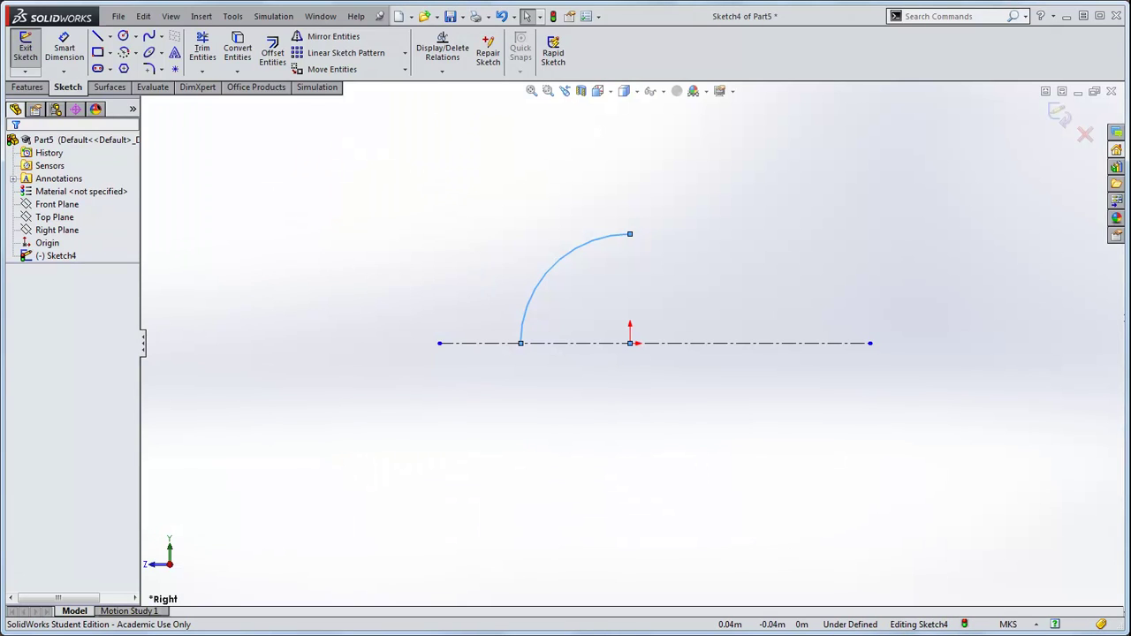
# - Dimension the arc's radius as 0.5 m
pyautogui.click(1008, 624)
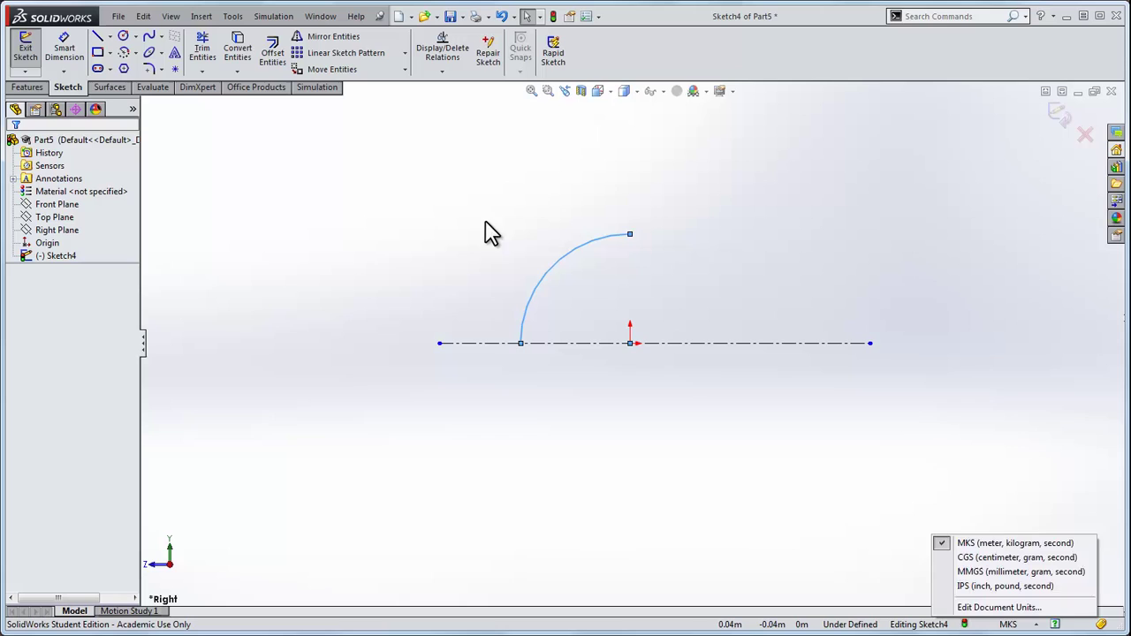
pyautogui.moveTo(490, 223); pyautogui.dragTo(498, 167, button='right')
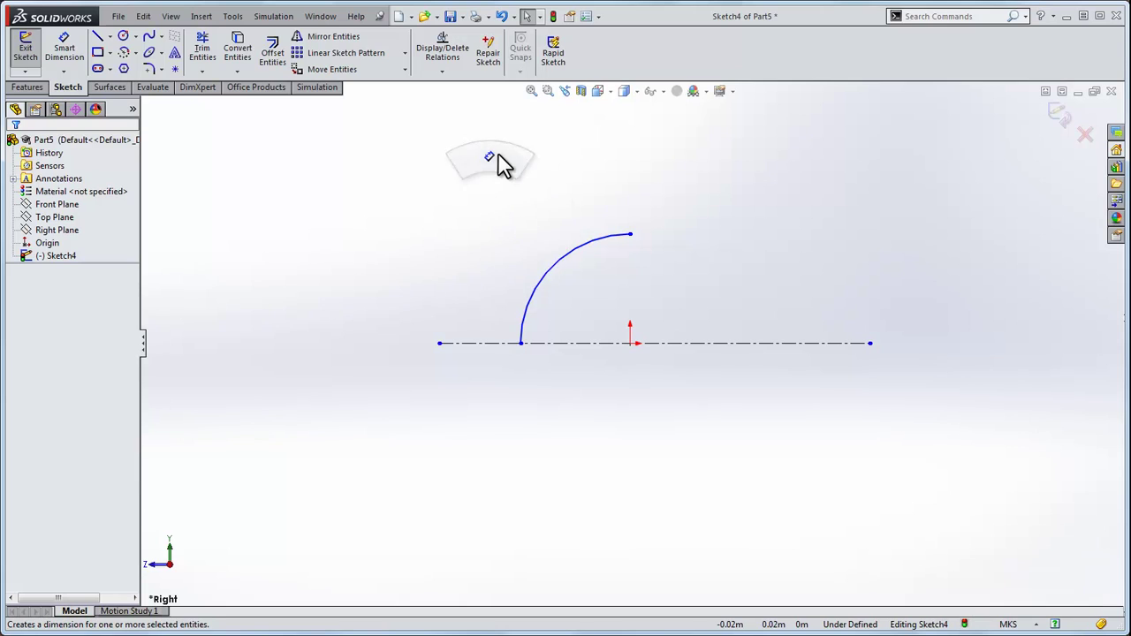
pyautogui.click(570, 265)
pyautogui.click(501, 203)
pyautogui.write('0.5')
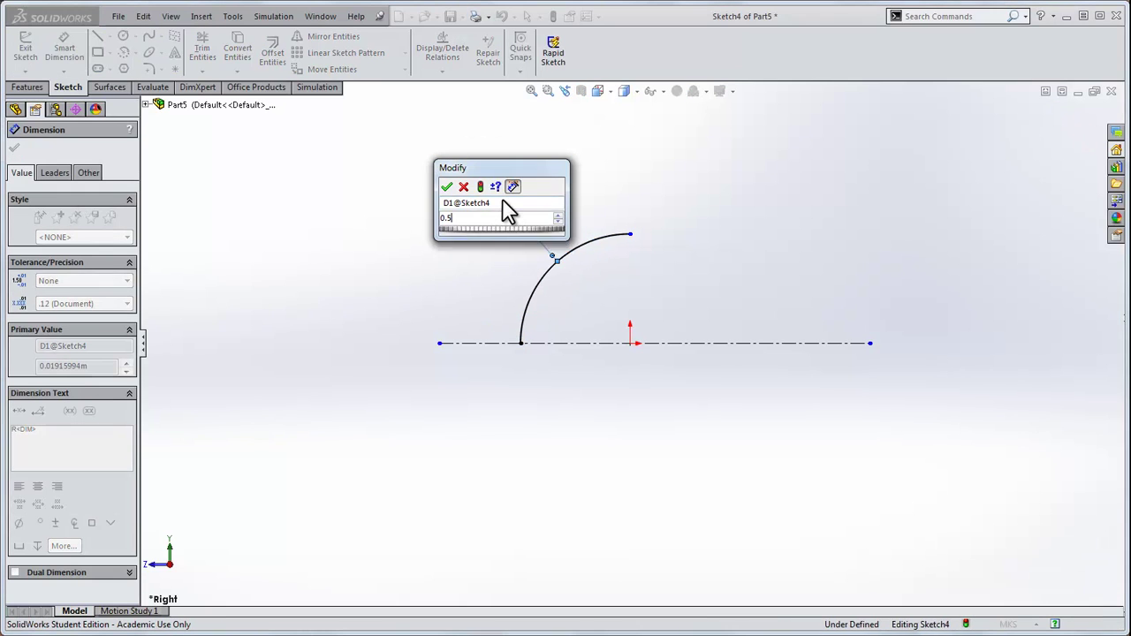
pyautogui.press('Return')
# - Draw a downward-sloping line about 0.94 m long from the arc's upper end, followed by a vertical line down to the centerline
pyautogui.press('l')
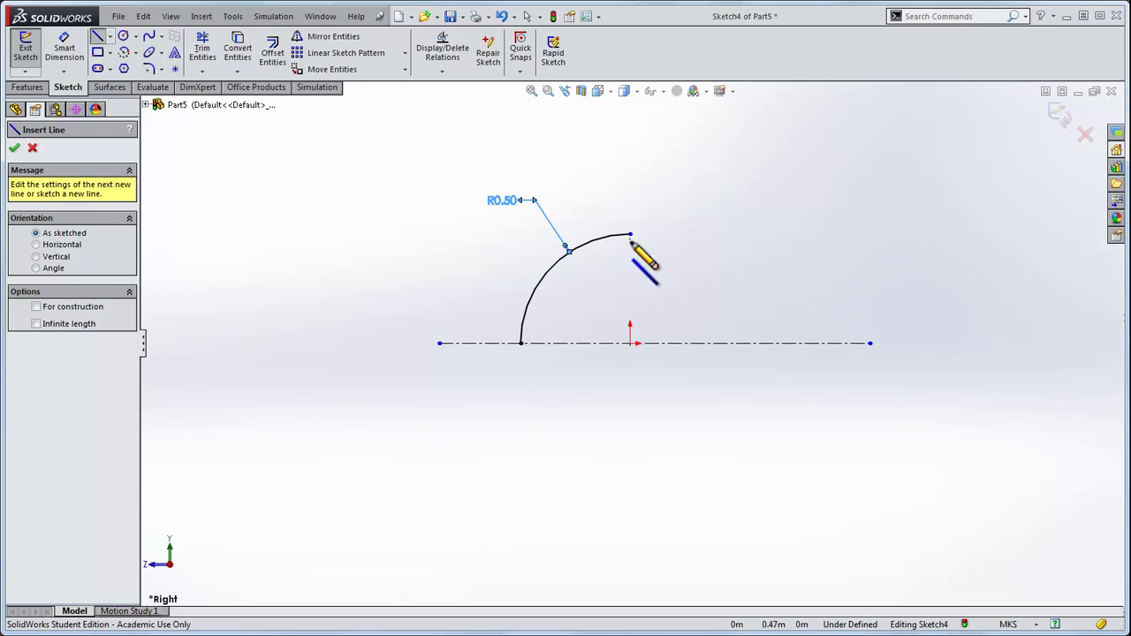
pyautogui.click(630, 235)
pyautogui.click(831, 273)
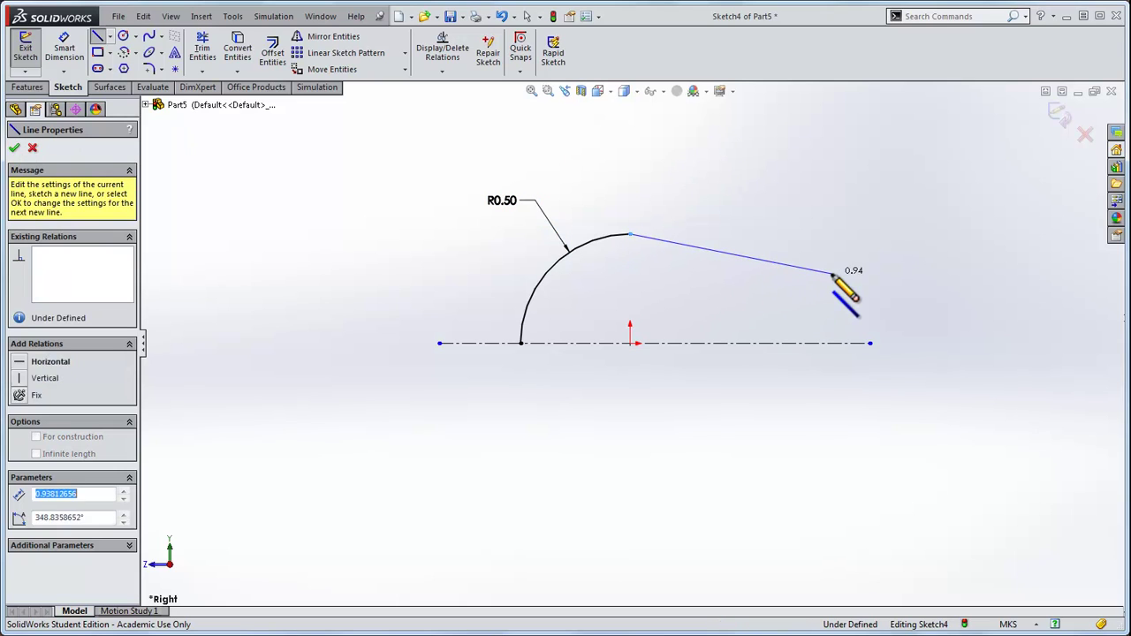
pyautogui.click(831, 343)
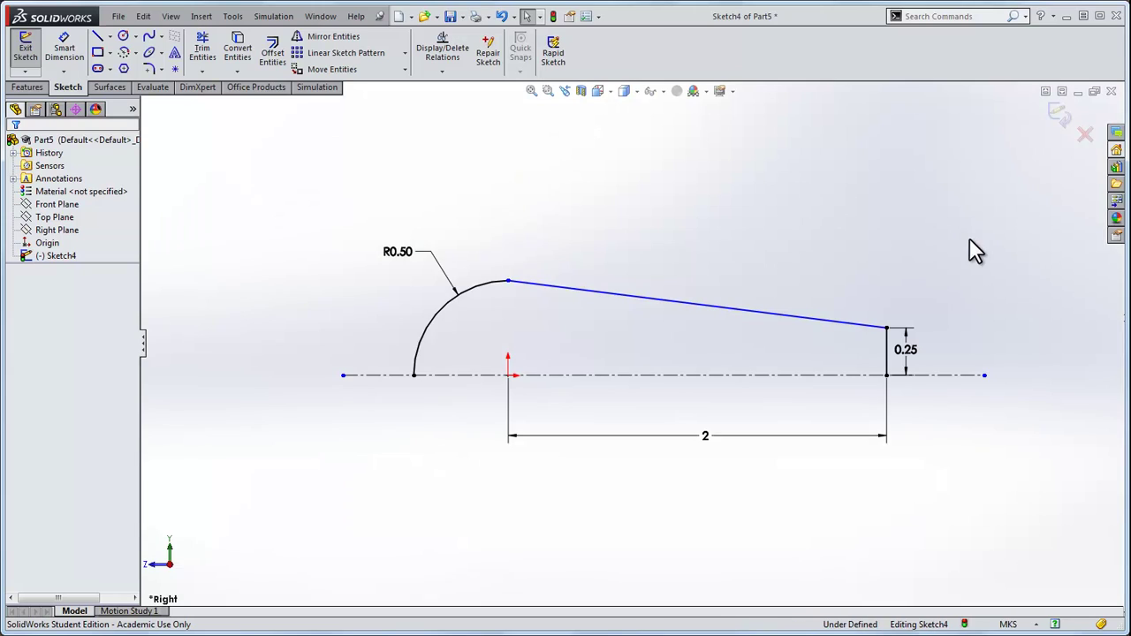
# - Add a tangent relation between the arc and the sloping line
pyautogui.click(480, 286)
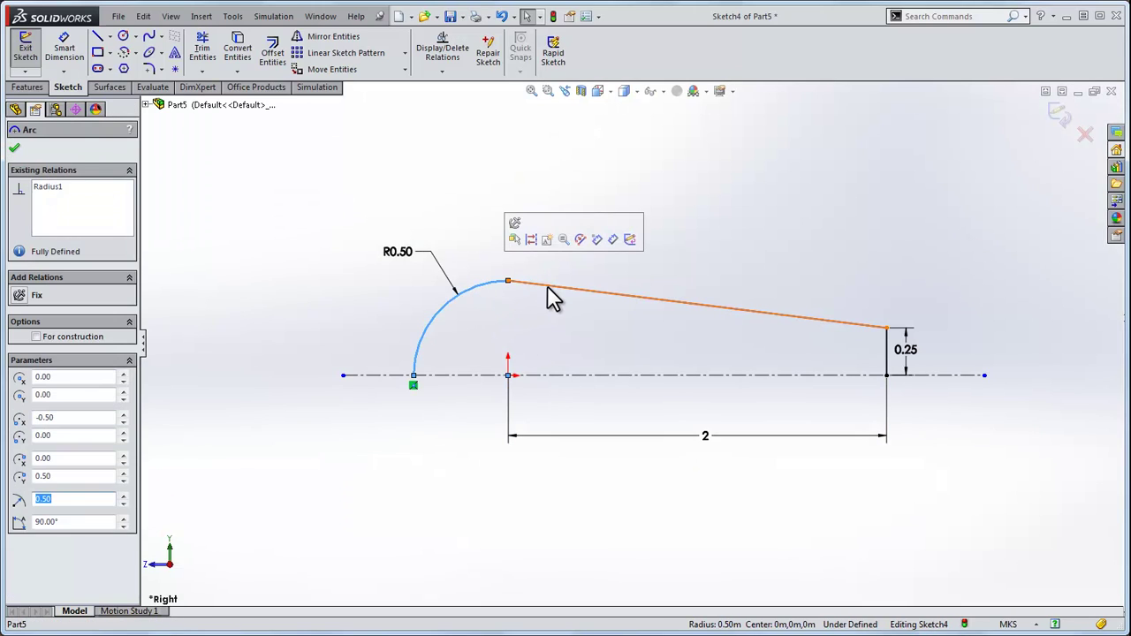
pyautogui.keyDown('ctrl'); pyautogui.click(547, 286); pyautogui.keyUp('ctrl')
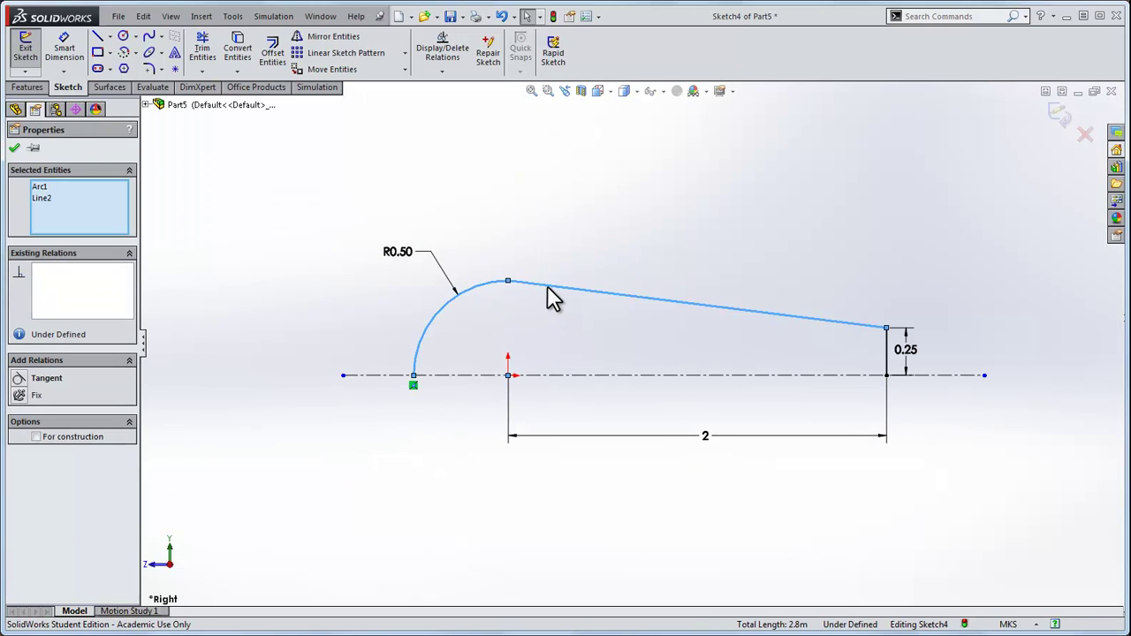
pyautogui.click(39, 377)
pyautogui.click(593, 245)
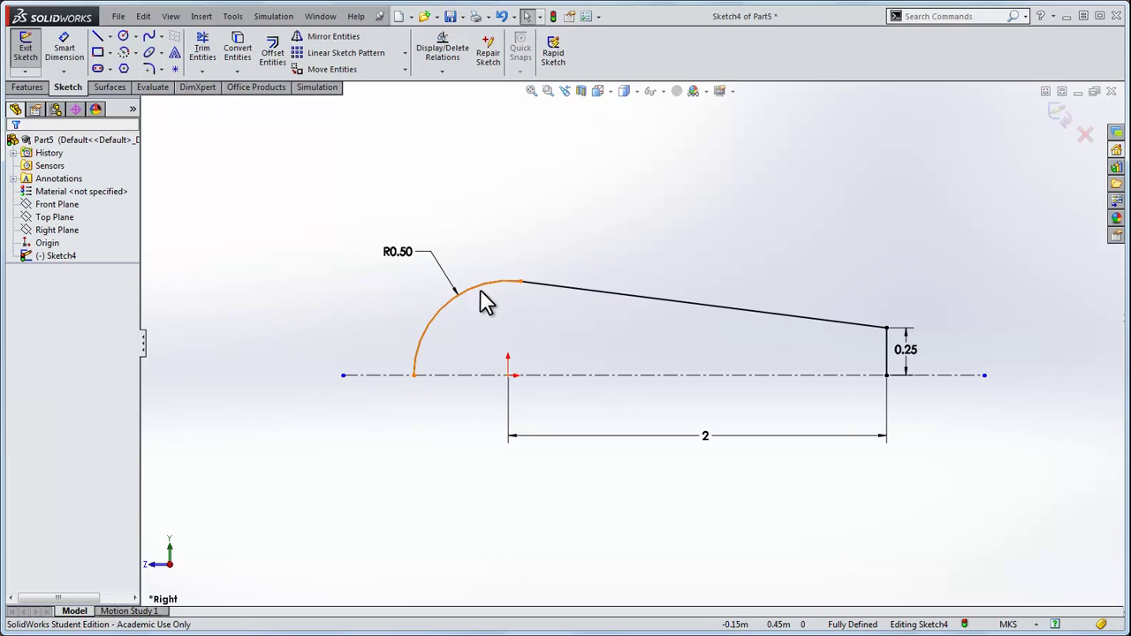
# - Mirror the arc, the sloping line and the short vertical line about the centerline, keeping the originals
pyautogui.click(332, 39)
pyautogui.click(431, 320)
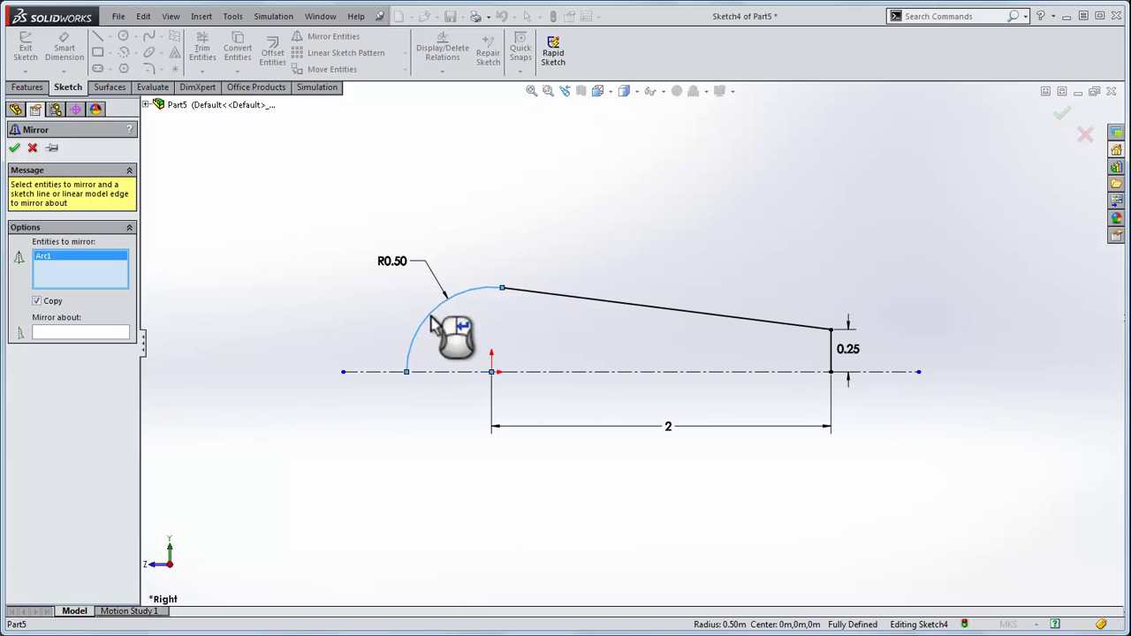
pyautogui.click(532, 295)
pyautogui.click(830, 350)
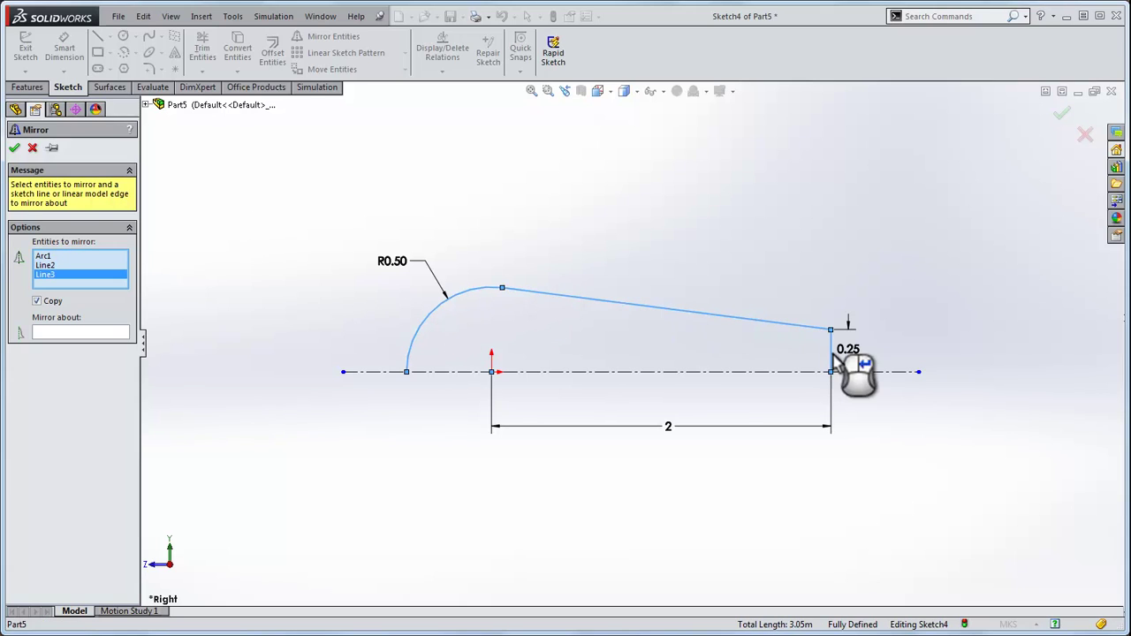
pyautogui.click(81, 331)
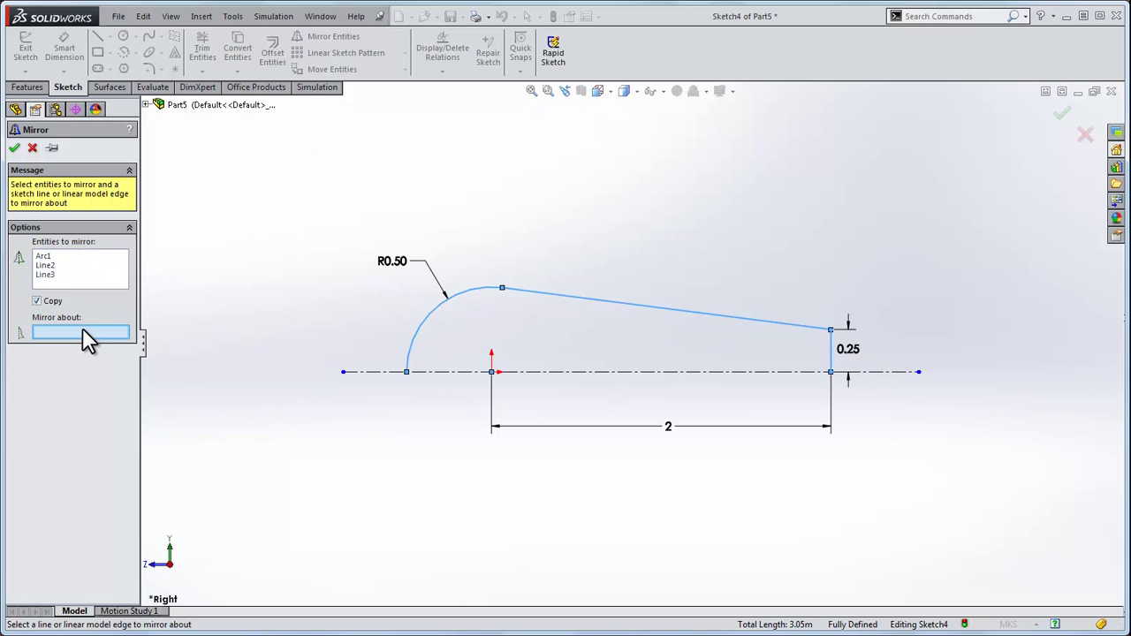
pyautogui.click(537, 371)
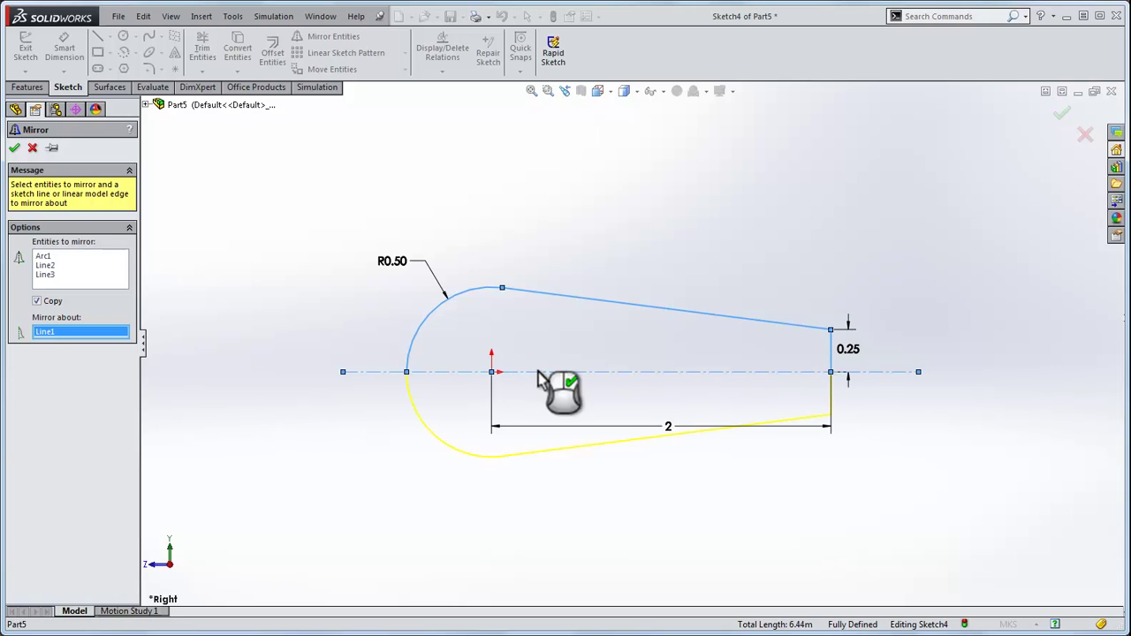
pyautogui.click(15, 150)
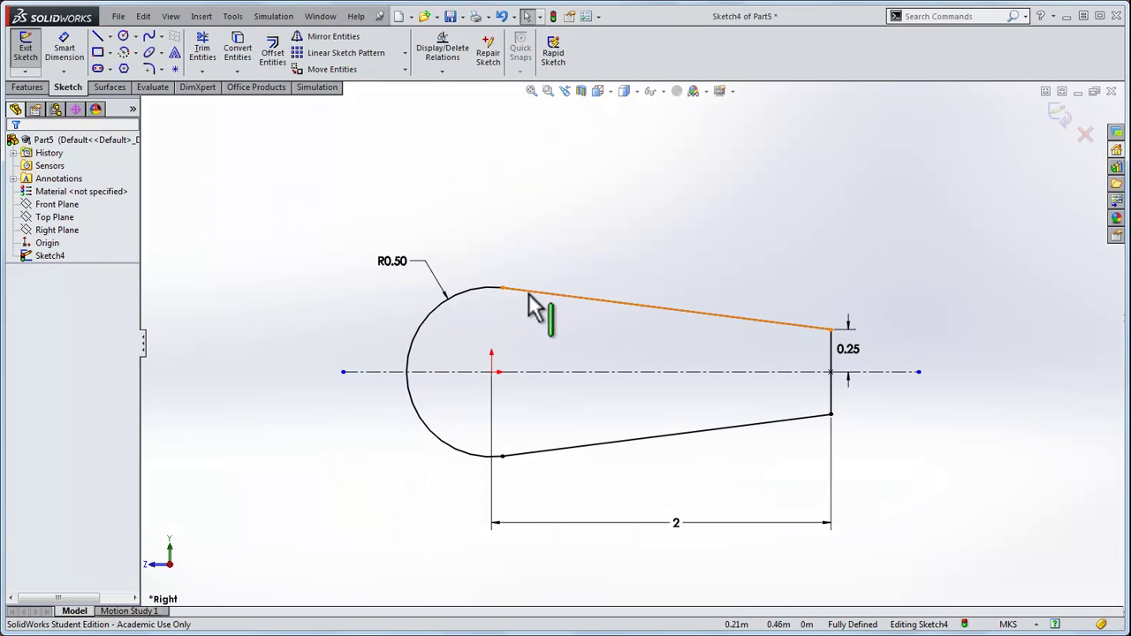
# - Calculate the section properties of the closed profile sketch and examine its enclosed area
pyautogui.click(233, 17)
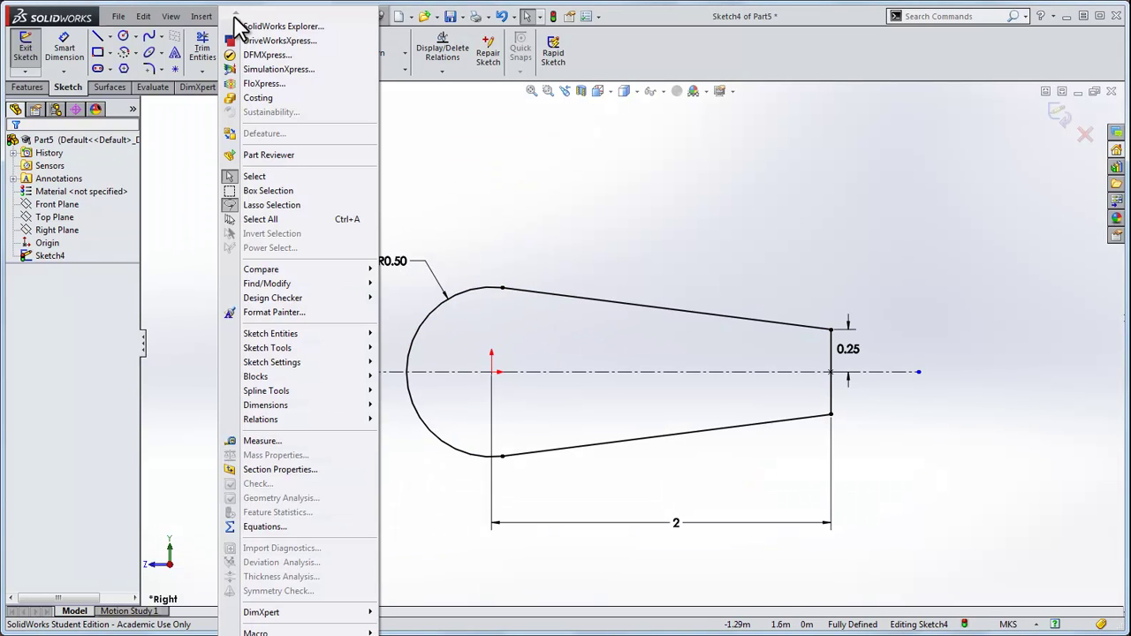
pyautogui.click(265, 470)
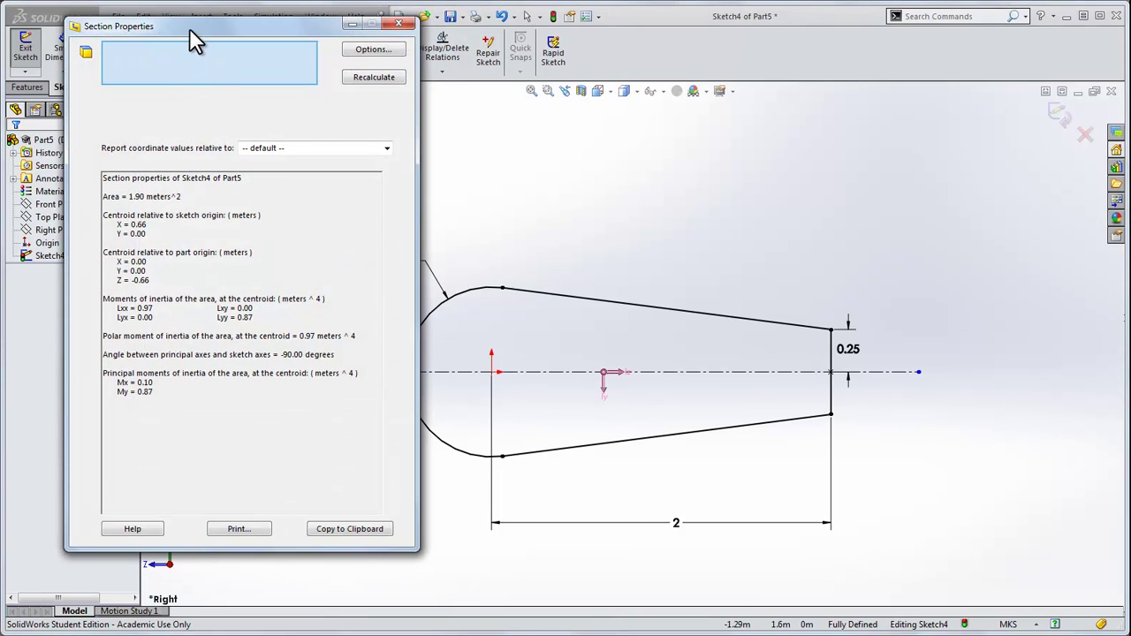
pyautogui.moveTo(189, 27); pyautogui.dragTo(390, 48)
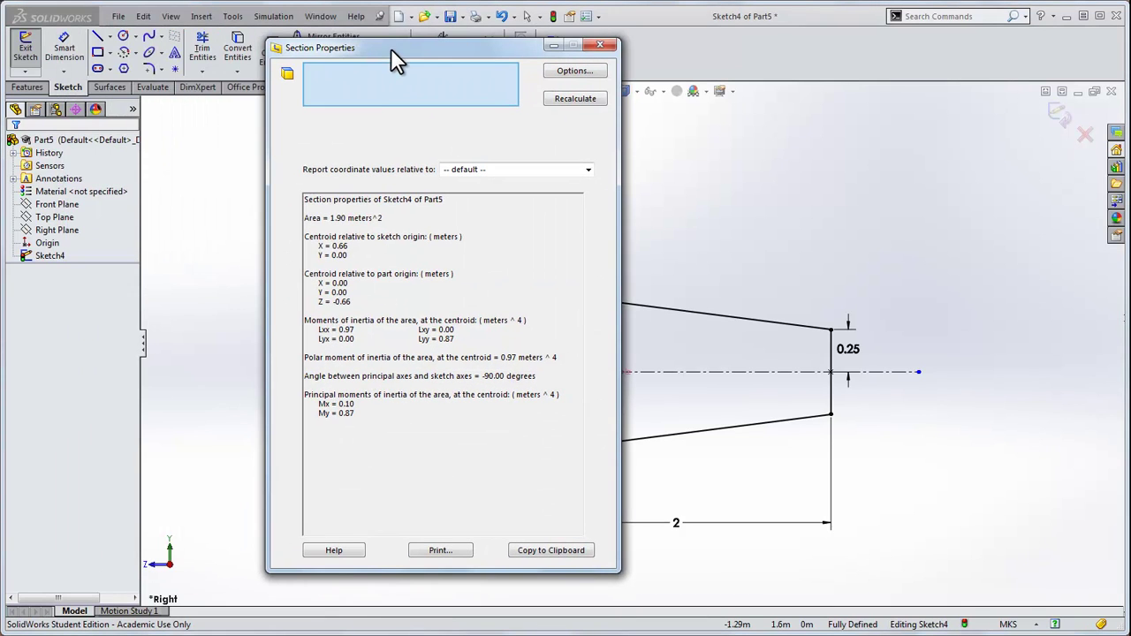
pyautogui.click(49, 255)
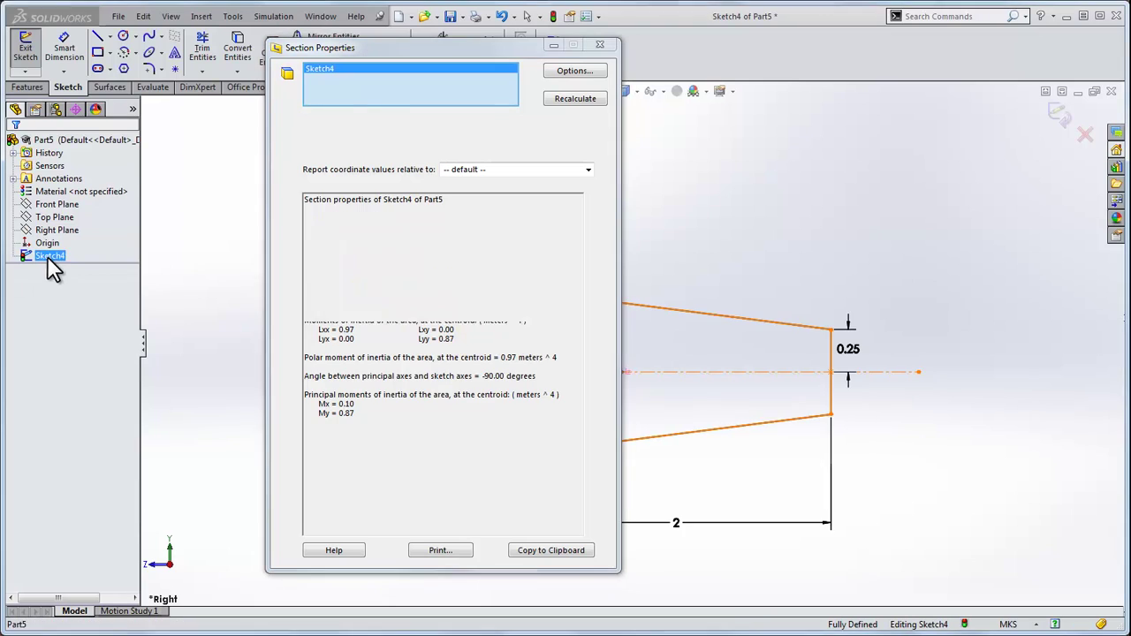
pyautogui.click(570, 98)
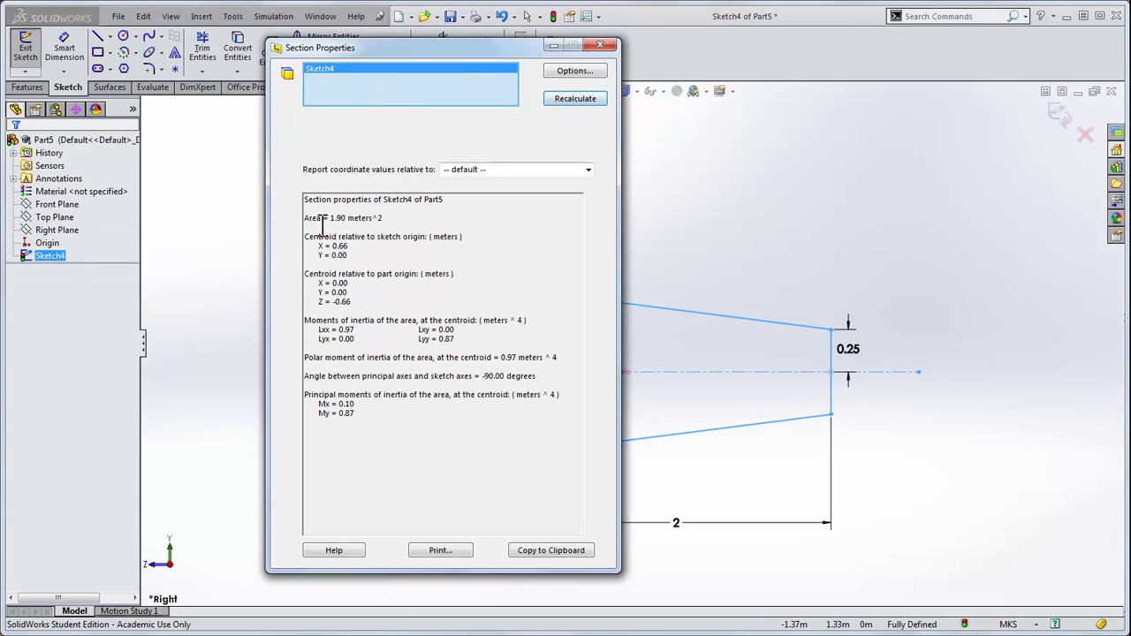
pyautogui.moveTo(304, 218); pyautogui.dragTo(332, 218)
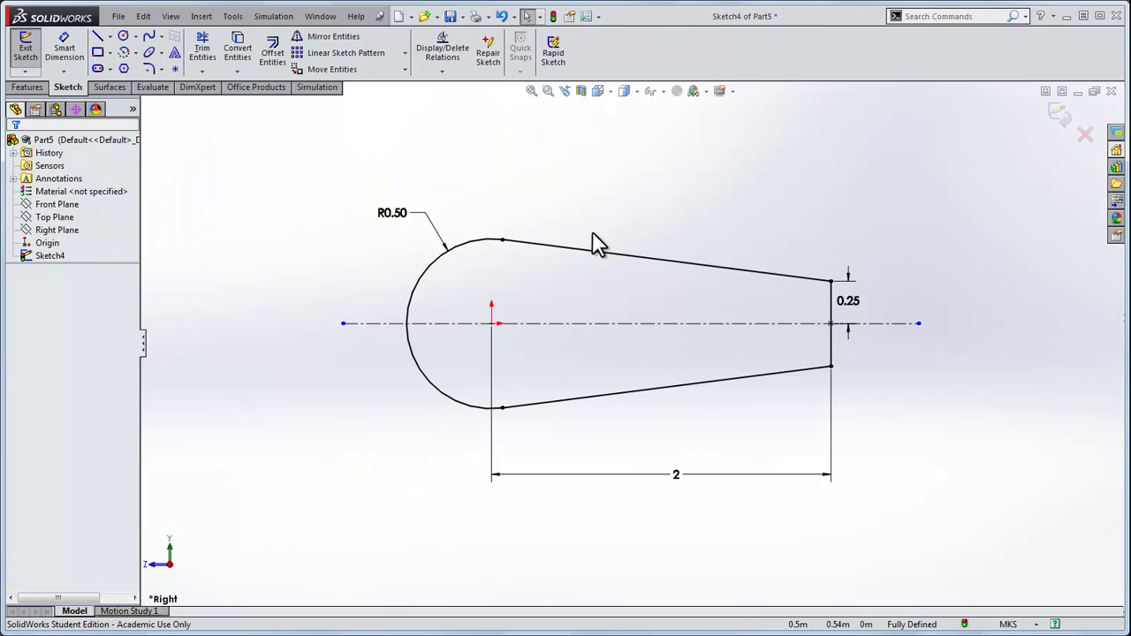
# - Offset the whole profile chain 0.005 m bi-directionally, adding dimensions and turning the base profile into construction geometry
pyautogui.click(272, 55)
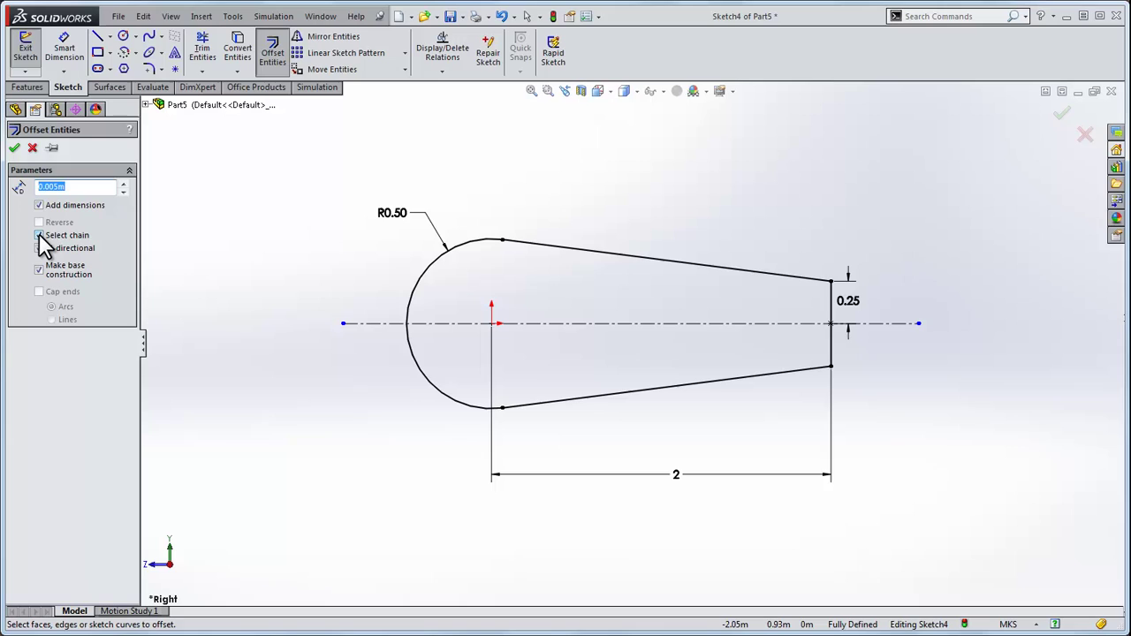
pyautogui.click(423, 284)
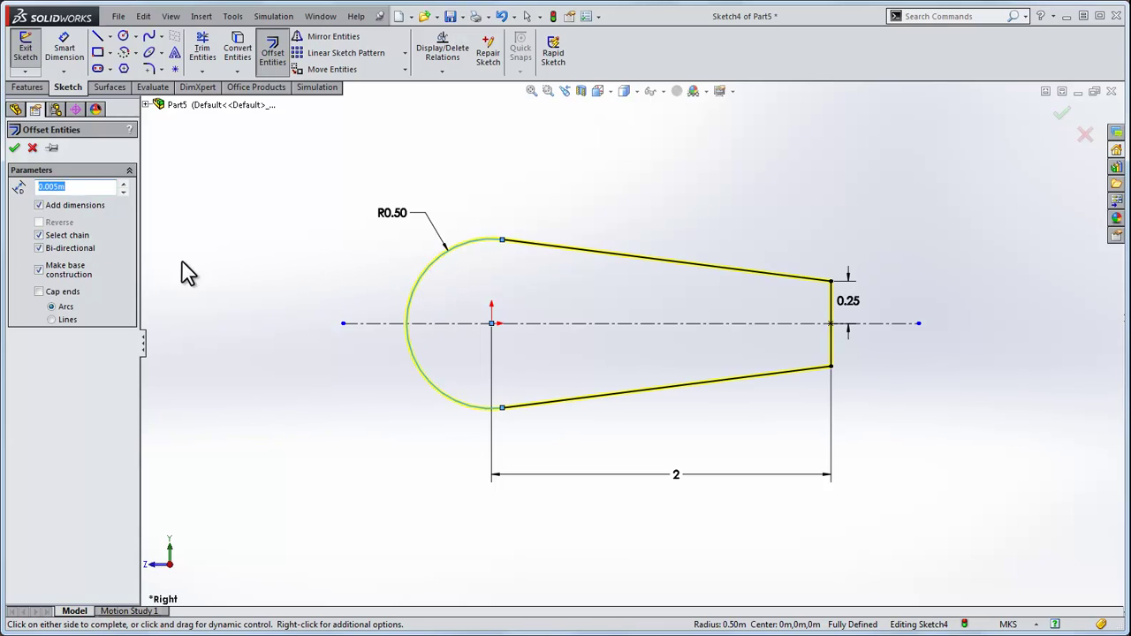
pyautogui.click(40, 247)
pyautogui.scroll(4, 603, 231)
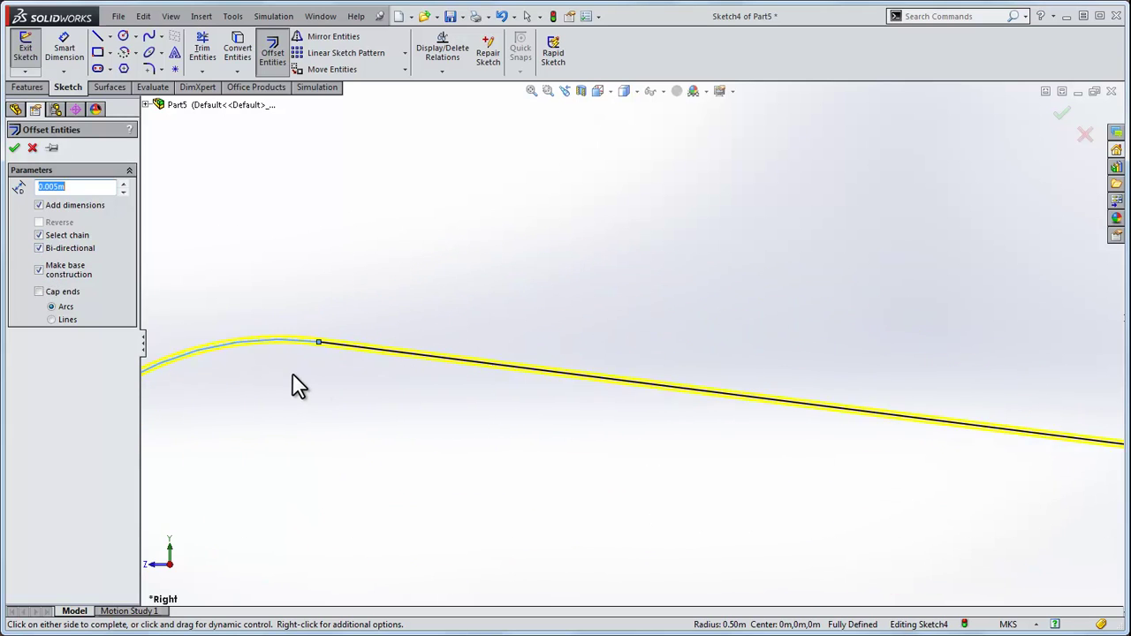
pyautogui.scroll(5, 298, 386)
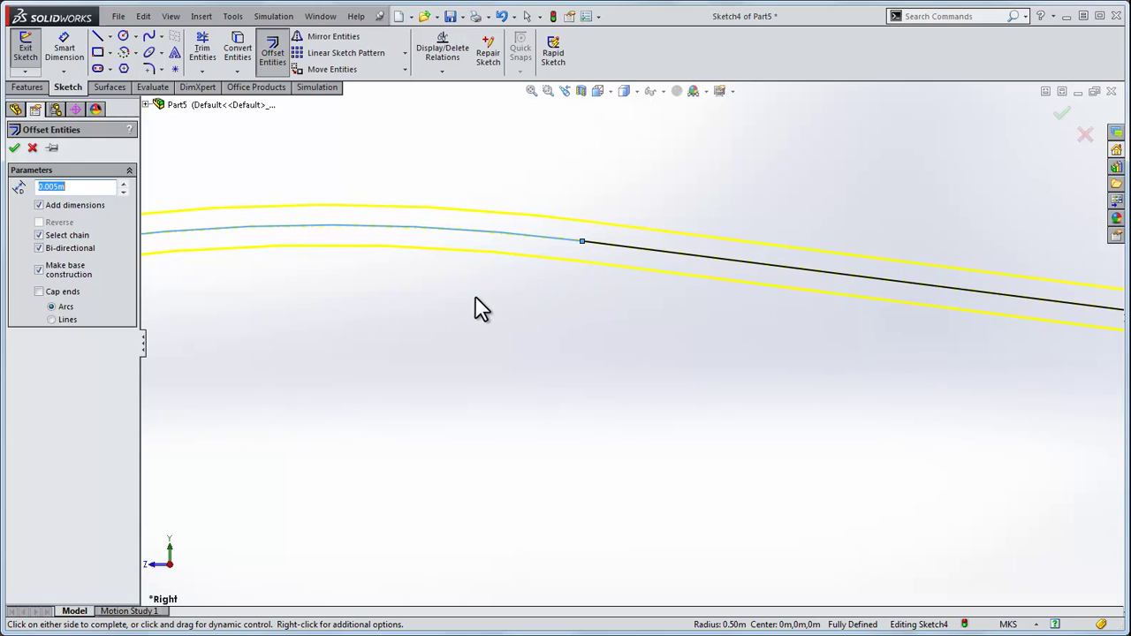
pyautogui.click(15, 148)
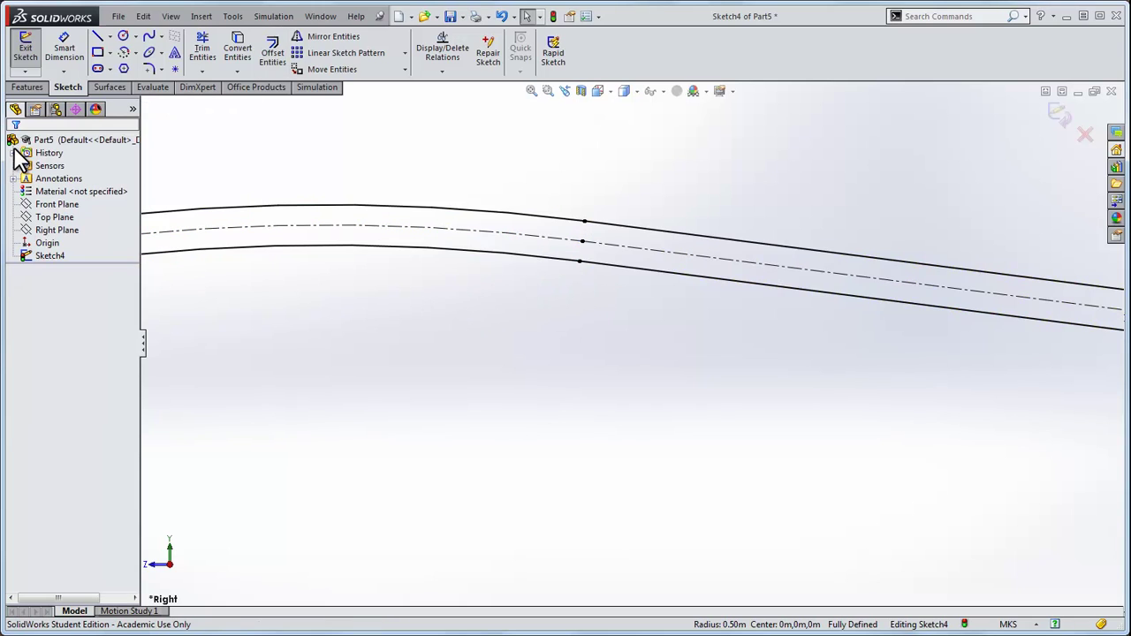
pyautogui.scroll(3, 591, 392)
pyautogui.scroll(-4, 609, 357)
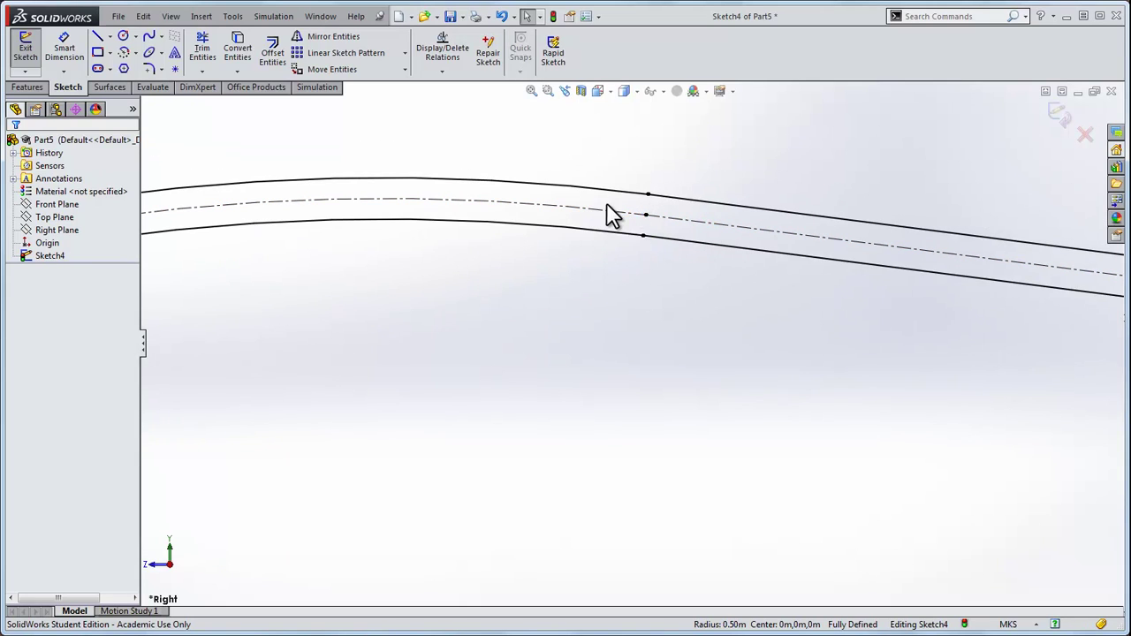
pyautogui.scroll(4, 714, 444)
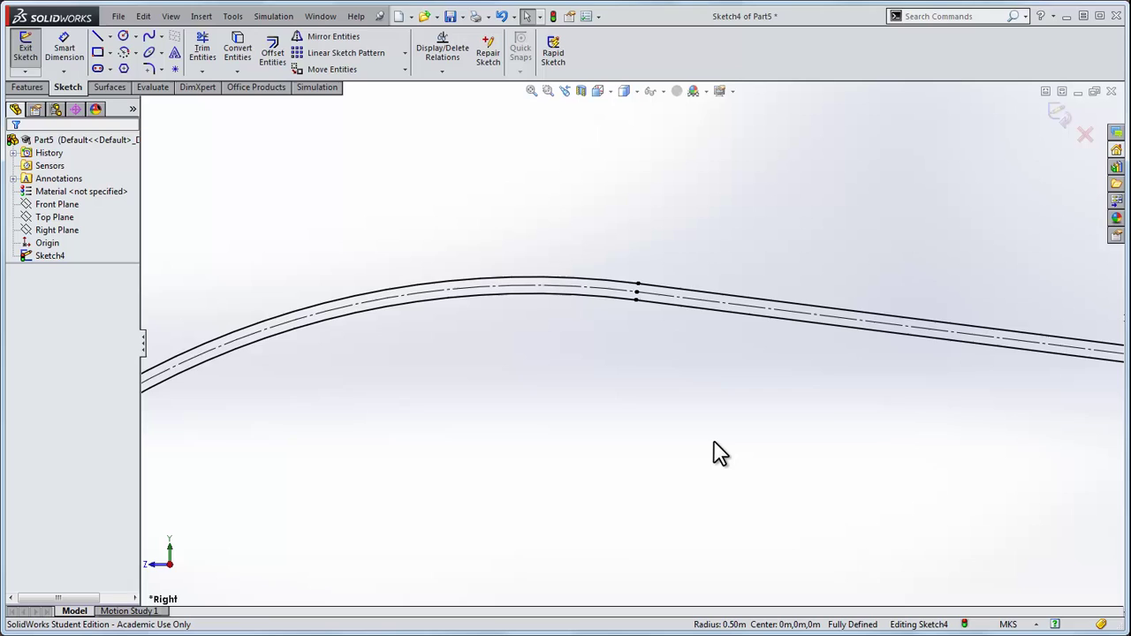
# - Separate the two overlapping wall-offset dimensions at the nose, placing one above and one below the profile
pyautogui.press('f')
pyautogui.click(404, 323)
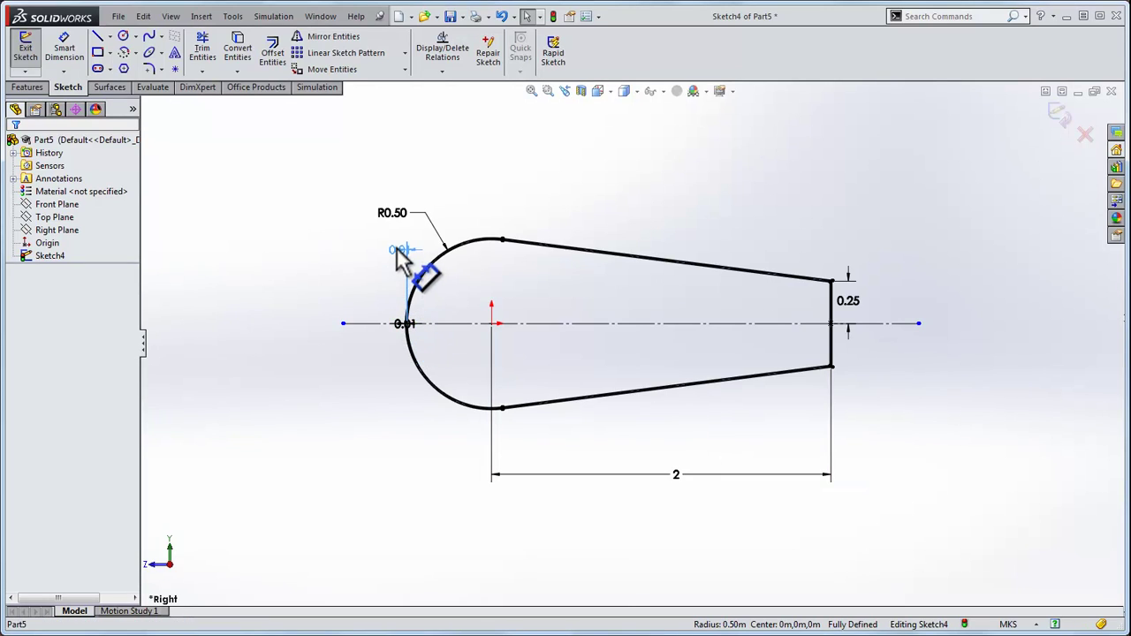
pyautogui.click(399, 247)
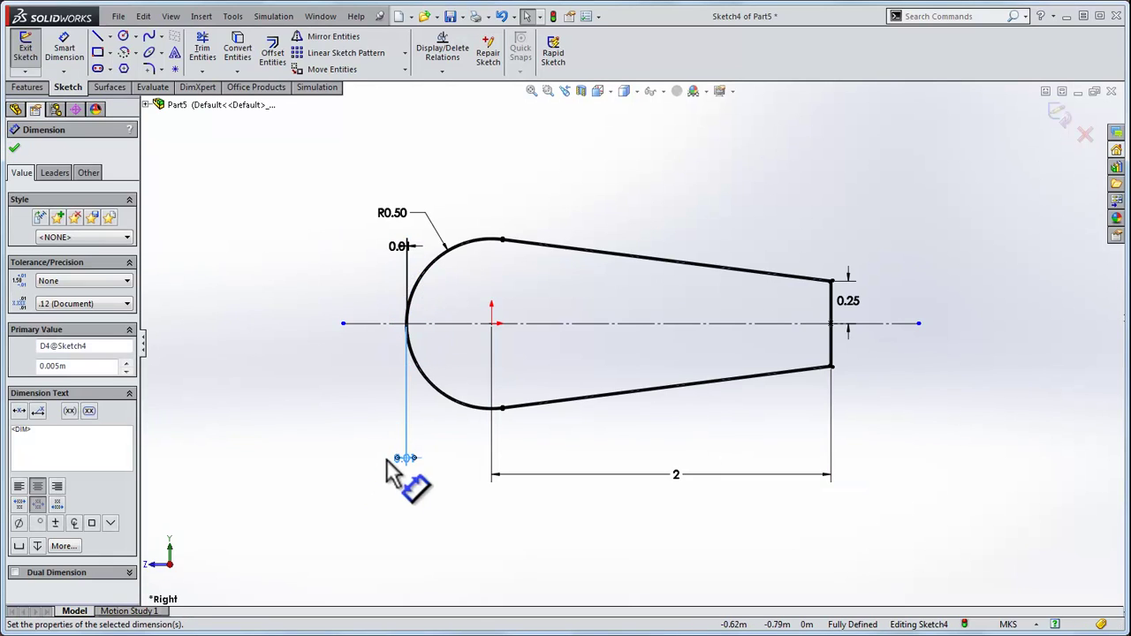
pyautogui.click(412, 480)
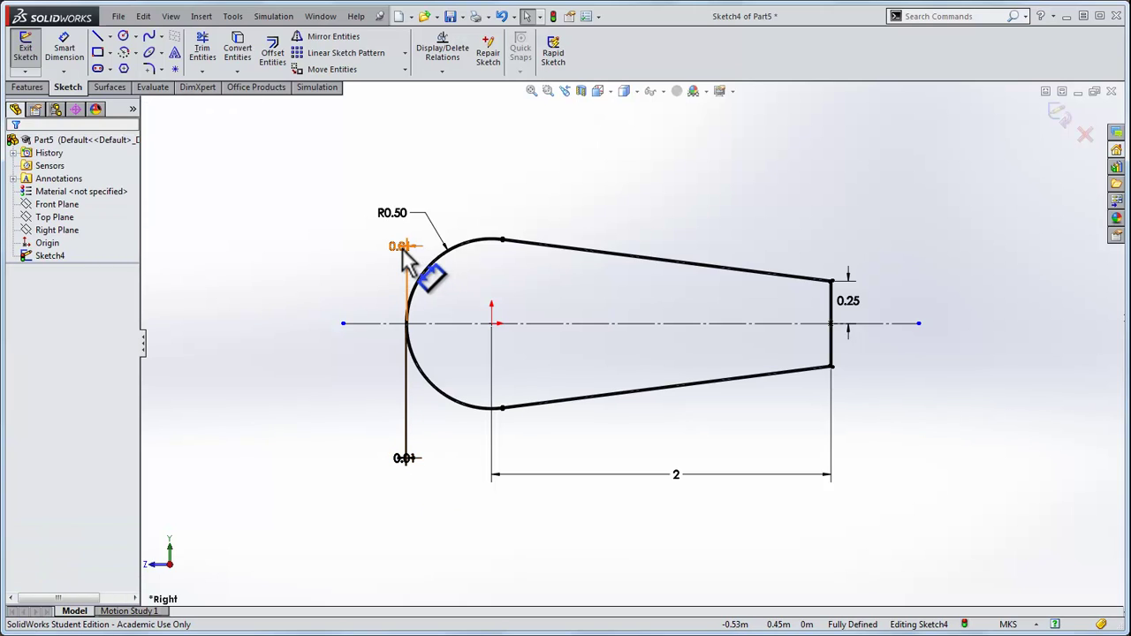
# - Set the document's primary dimension precision to three decimal places (.123)
pyautogui.click(588, 16)
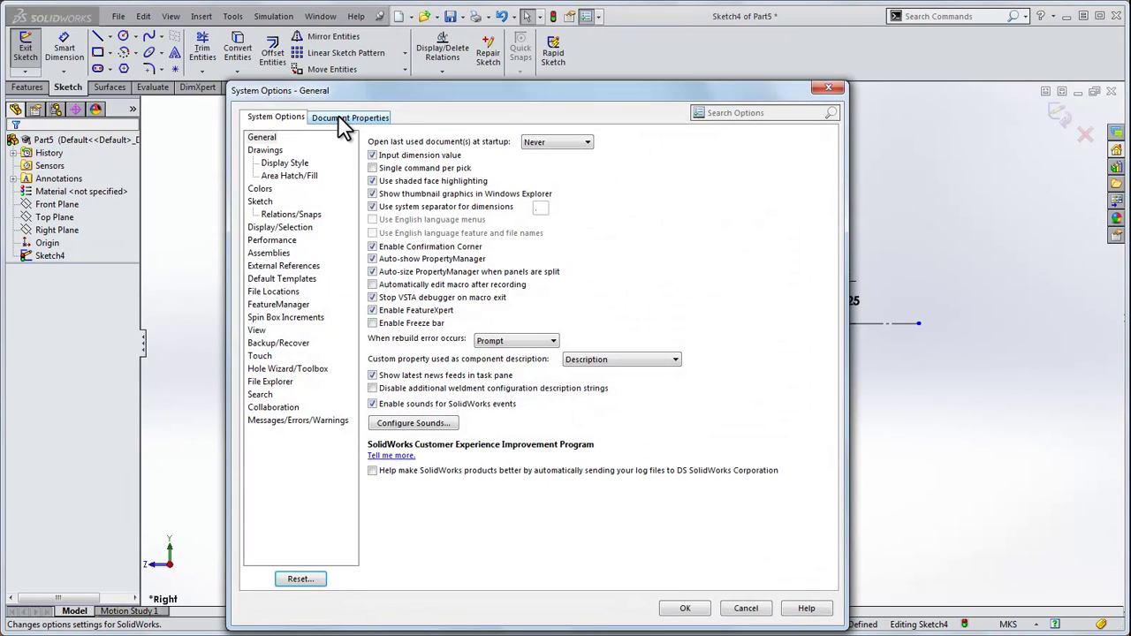
pyautogui.click(343, 120)
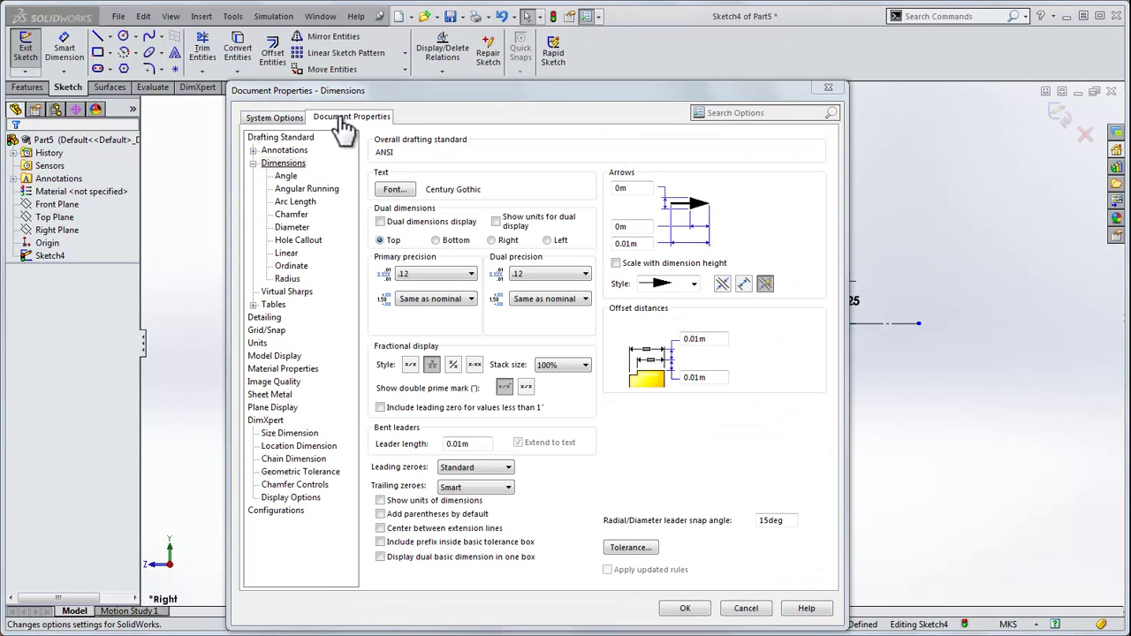
pyautogui.click(418, 274)
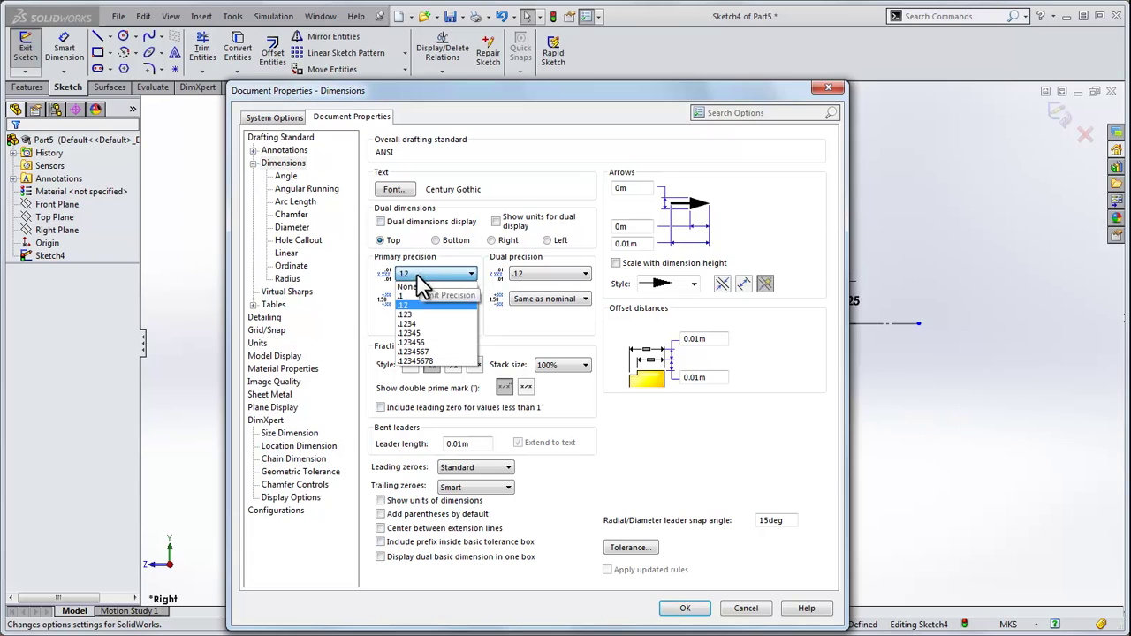
pyautogui.click(412, 323)
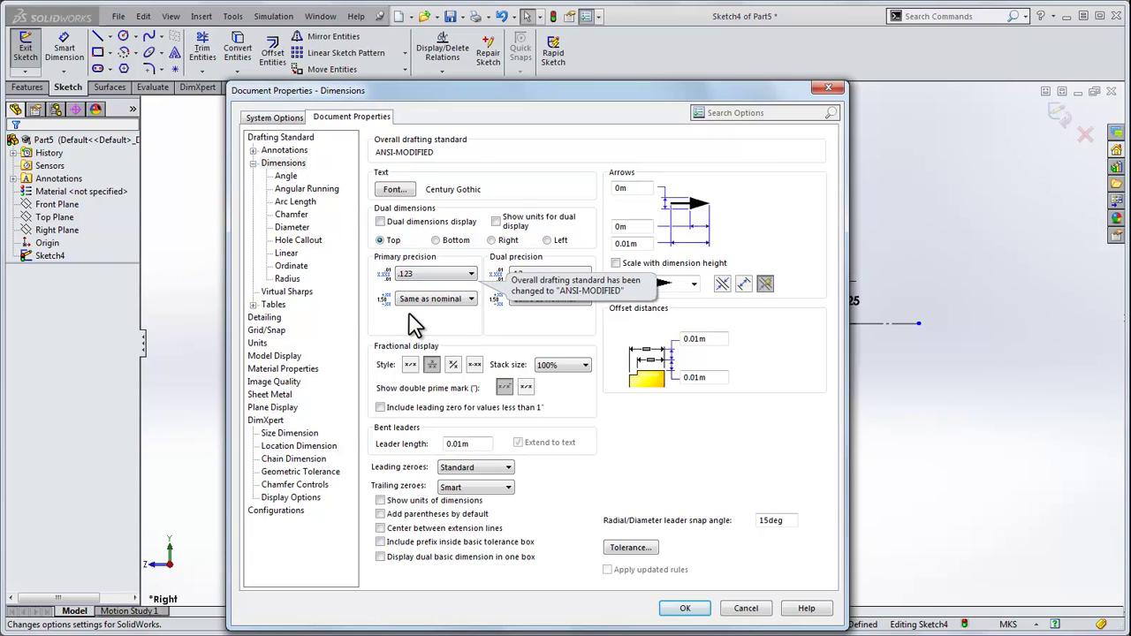
pyautogui.click(671, 611)
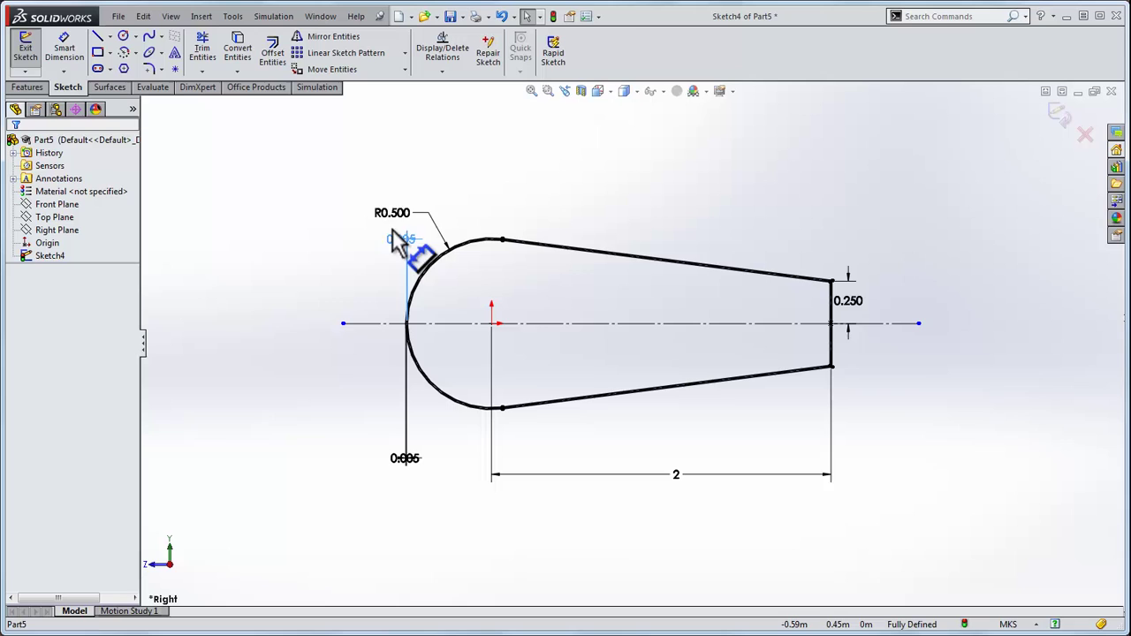
# - Reposition the two 0.005 offset dimensions clear of the nose and inspect the wall offset on both sides of the base arc
pyautogui.click(403, 458)
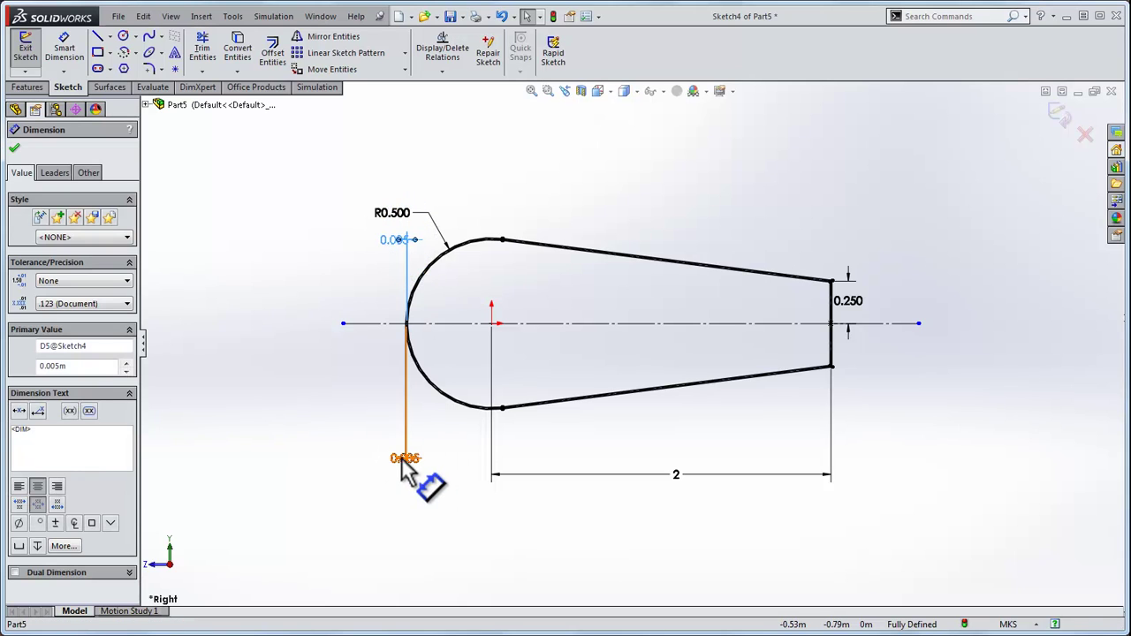
pyautogui.scroll(-10, 397, 346)
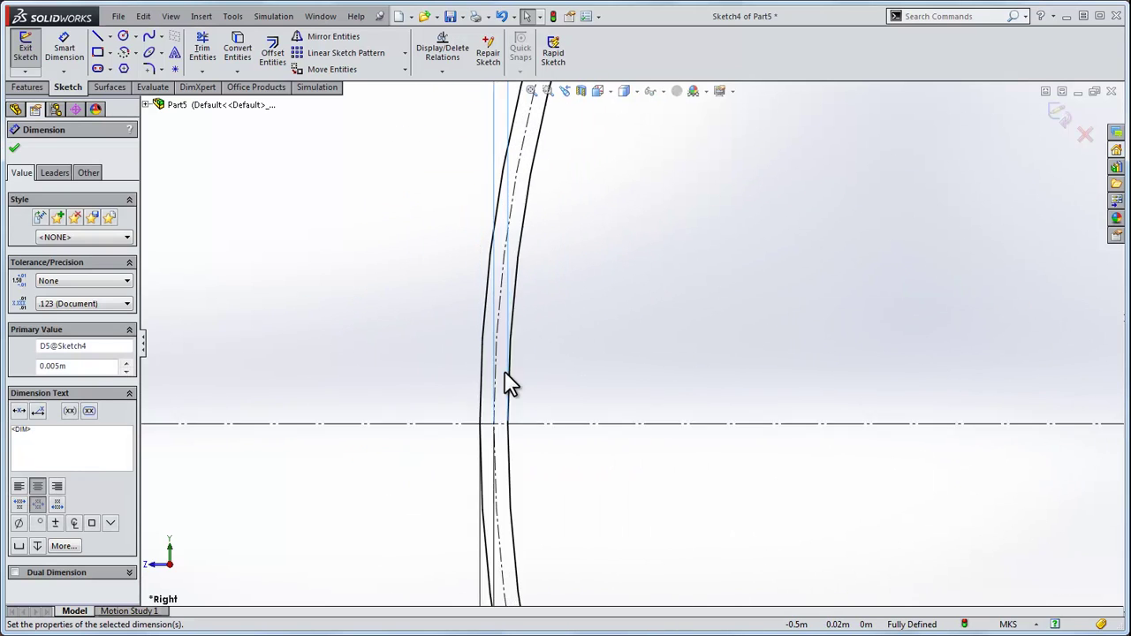
pyautogui.scroll(-2, 508, 384)
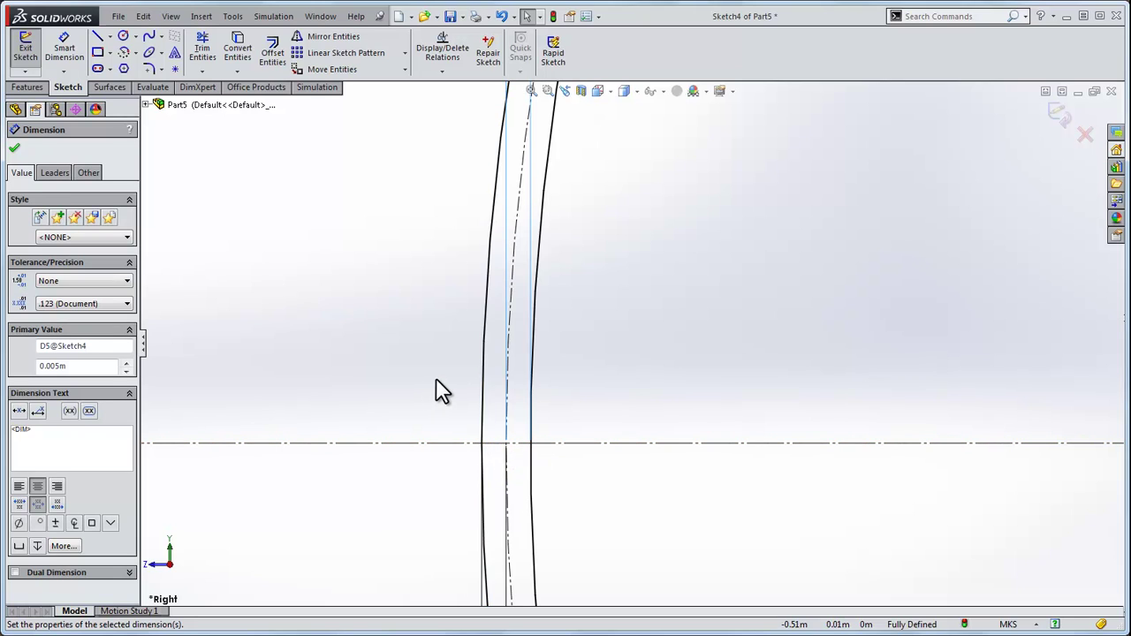
pyautogui.press('Escape')
pyautogui.press('f')
# - Start a boss extrude of the thin-walled profile with the Mid Plane end condition
pyautogui.click(28, 87)
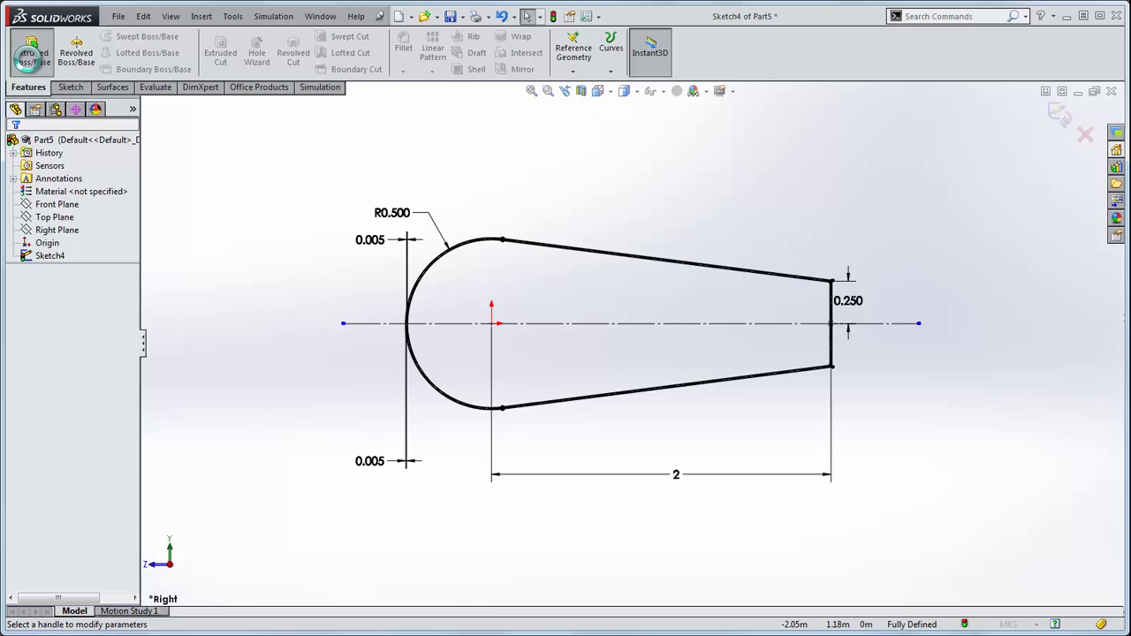
pyautogui.click(55, 231)
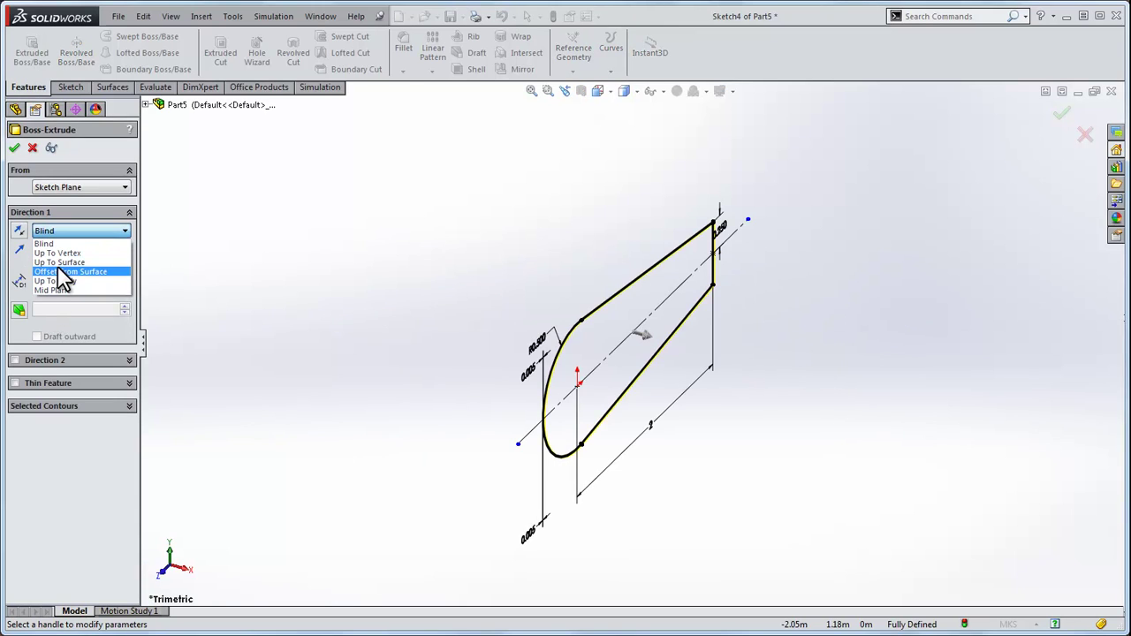
pyautogui.click(57, 292)
pyautogui.click(67, 262)
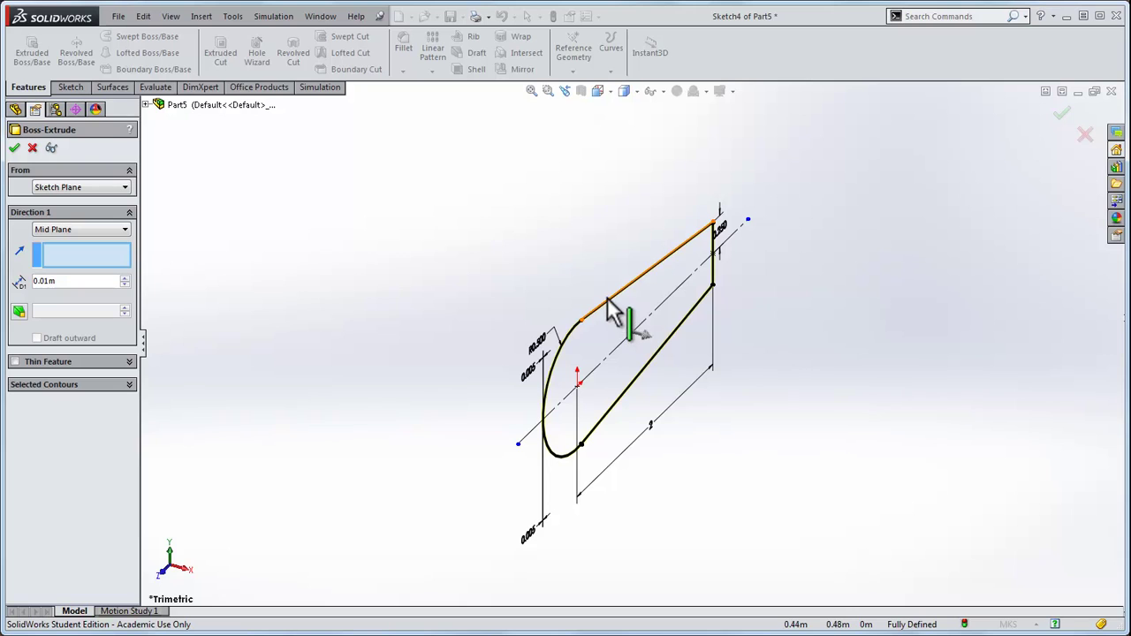
# - Stretch the mid-plane extrusion to a total depth of about 5.489 m and accept it
pyautogui.scroll(-2, 618, 321)
pyautogui.scroll(-4, 616, 320)
pyautogui.scroll(5, 455, 391)
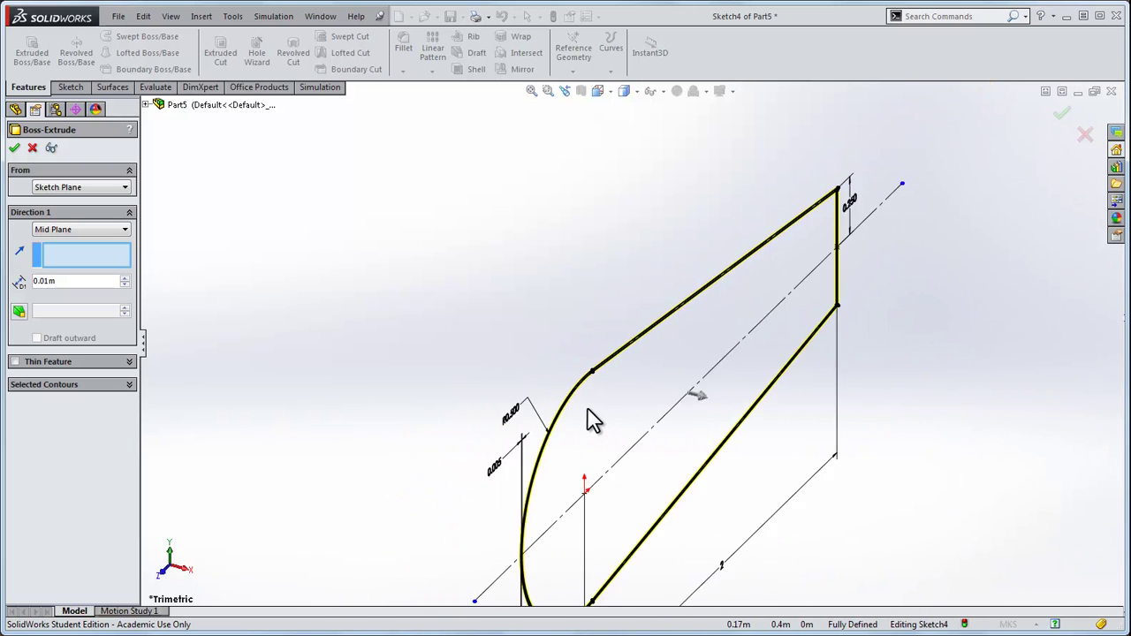
pyautogui.moveTo(707, 405); pyautogui.dragTo(990, 468)
pyautogui.moveTo(879, 515); pyautogui.dragTo(752, 447, button='middle')
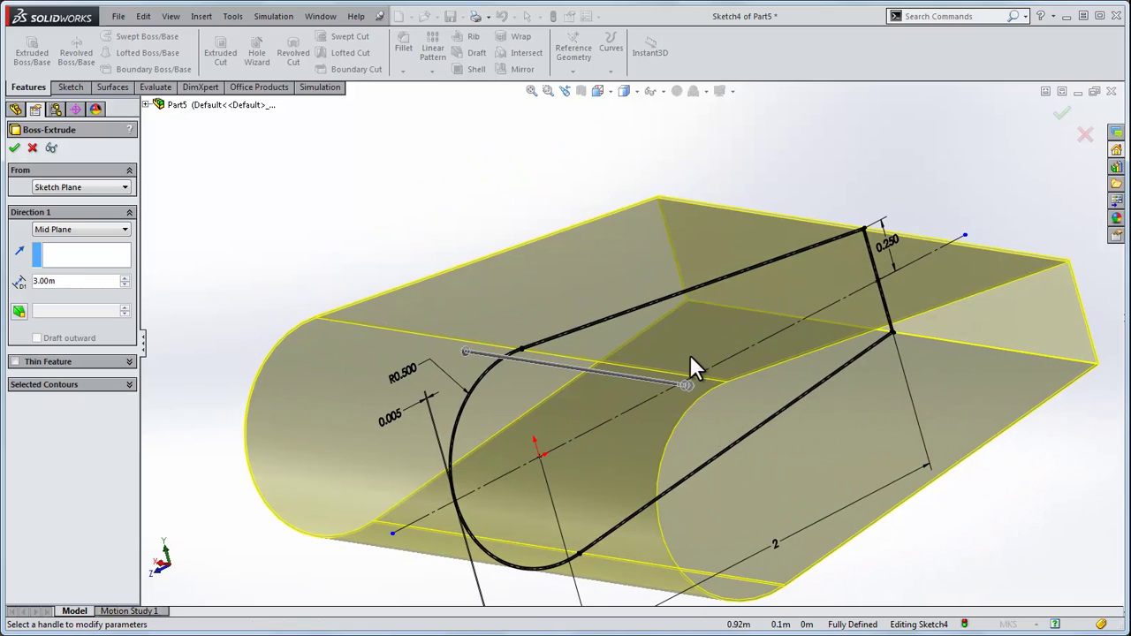
pyautogui.moveTo(694, 366); pyautogui.dragTo(740, 285, button='middle')
pyautogui.hotkey('ctrl', '1')
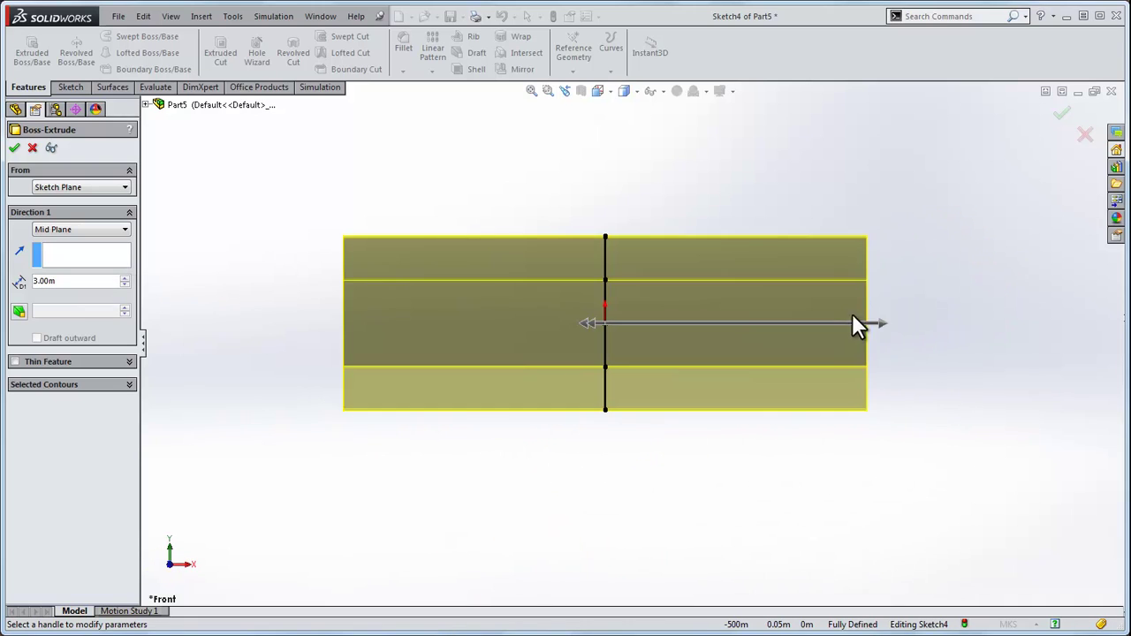
pyautogui.moveTo(883, 324); pyautogui.dragTo(1089, 331)
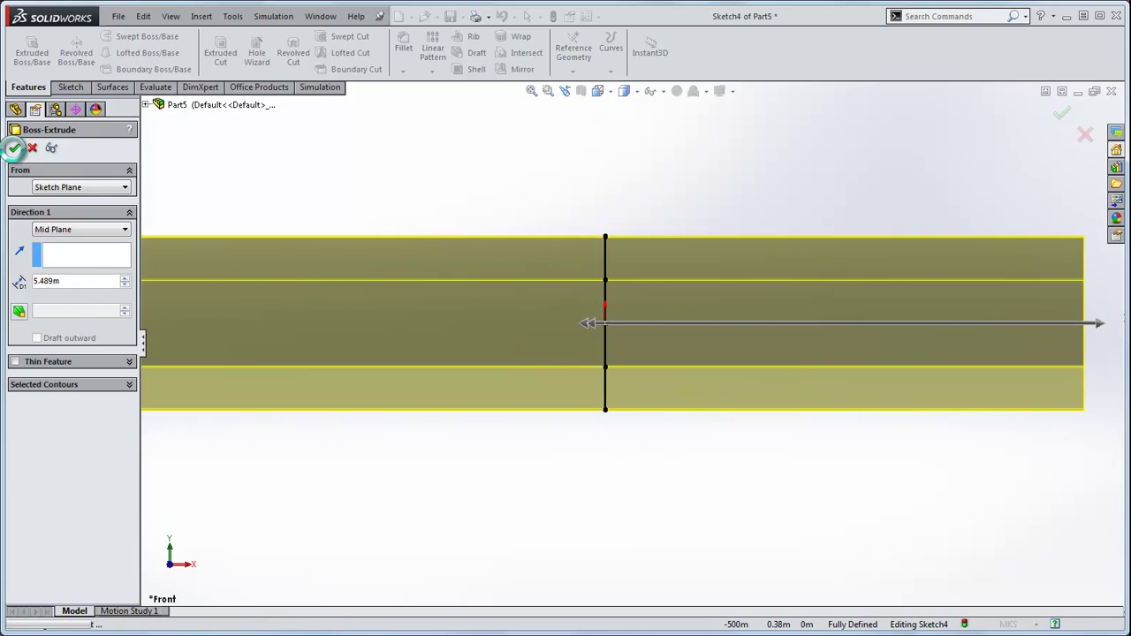
pyautogui.click(14, 148)
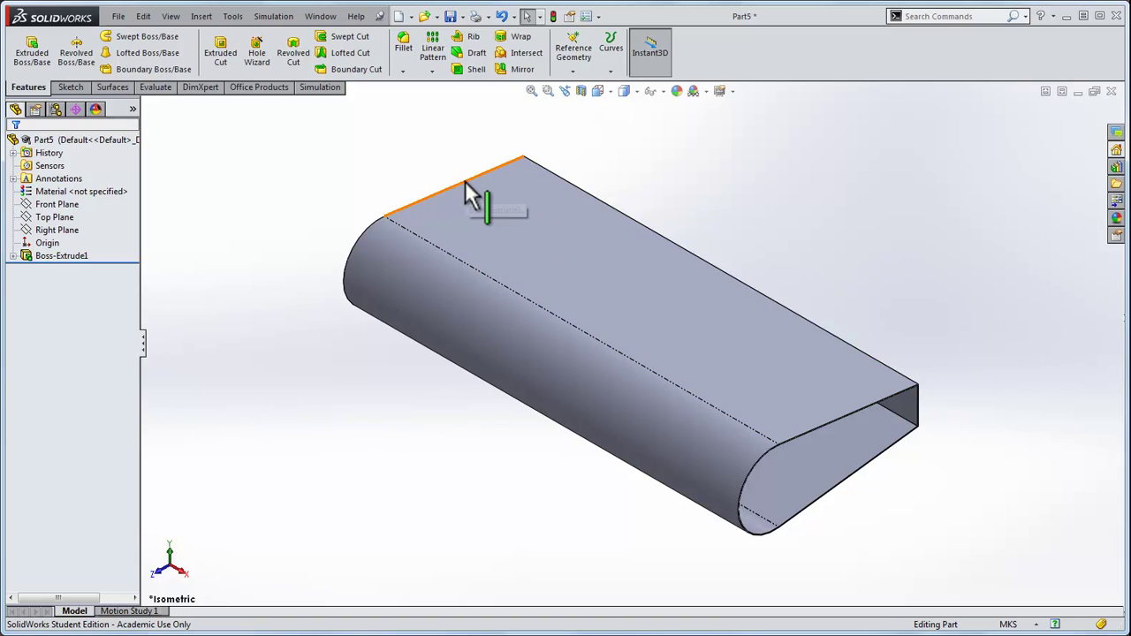
pyautogui.moveTo(323, 189); pyautogui.dragTo(495, 258, button='middle')
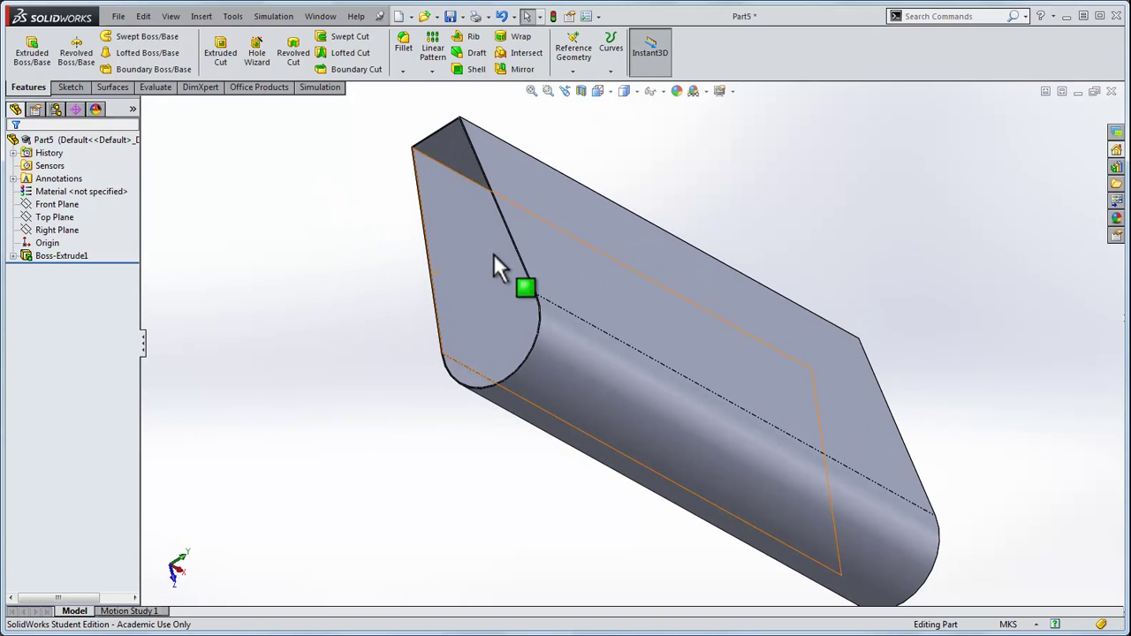
pyautogui.moveTo(497, 416); pyautogui.dragTo(308, 348, button='middle')
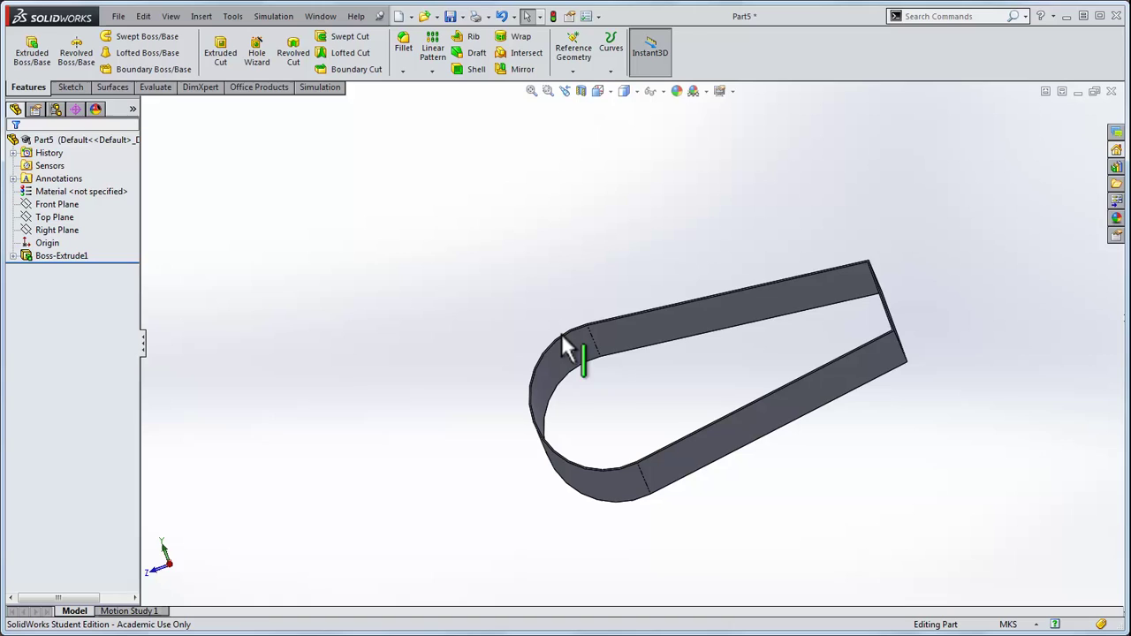
pyautogui.moveTo(456, 392); pyautogui.dragTo(492, 383, button='middle')
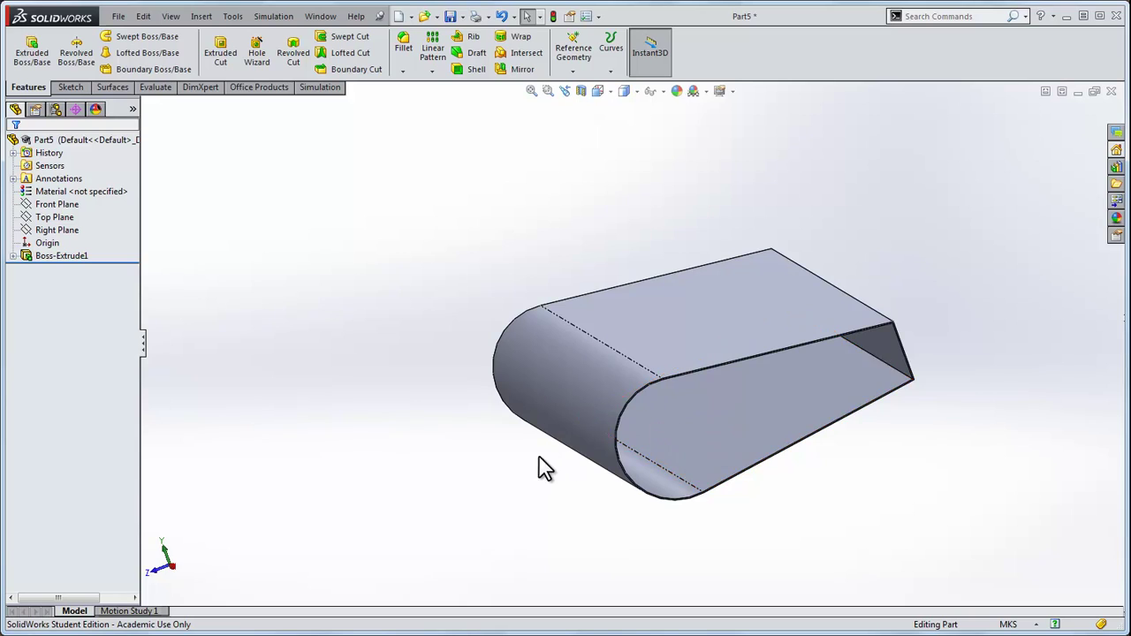
pyautogui.moveTo(544, 468); pyautogui.dragTo(515, 450, button='middle')
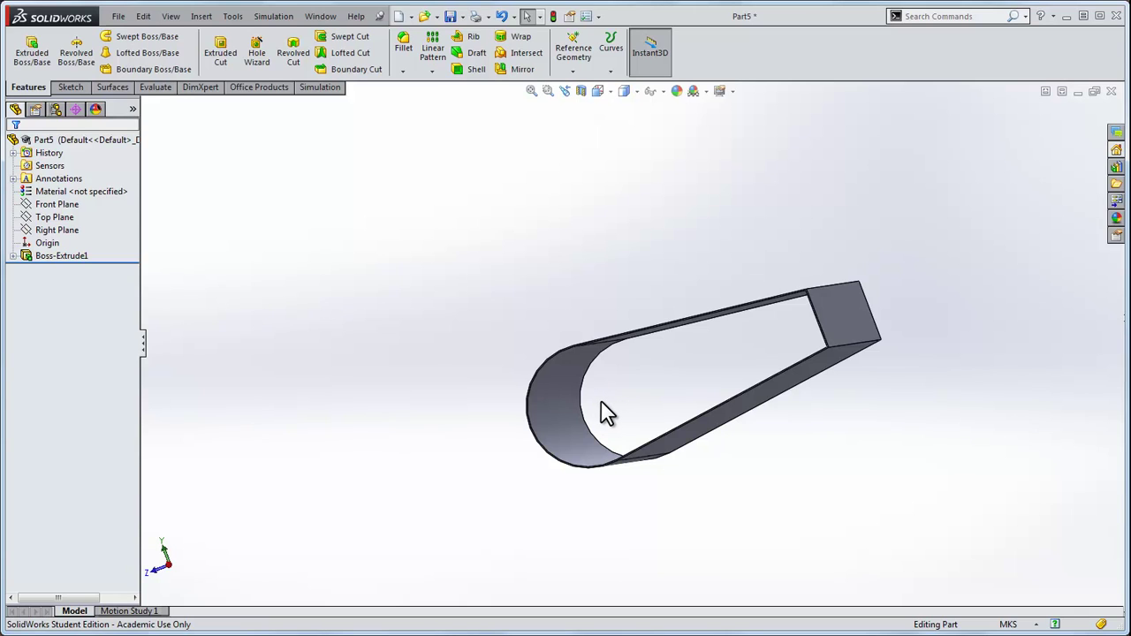
pyautogui.hotkey('ctrl', '7')
# - Show the profile sketch Sketch4 belonging to the extrusion
pyautogui.click(13, 255)
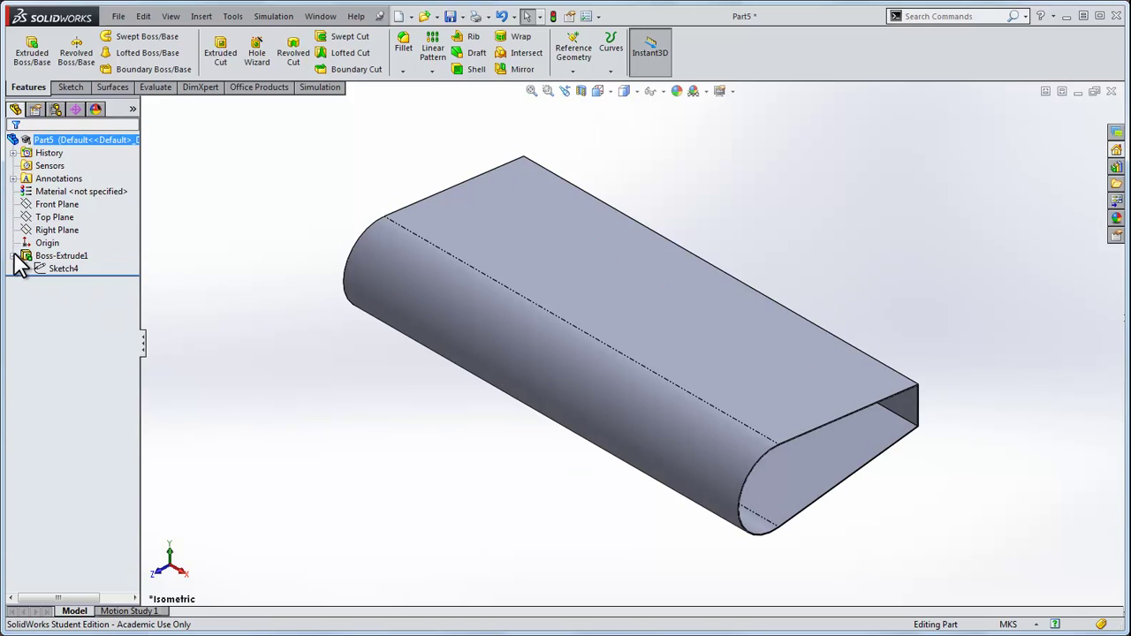
pyautogui.rightClick(51, 267)
pyautogui.click(60, 231)
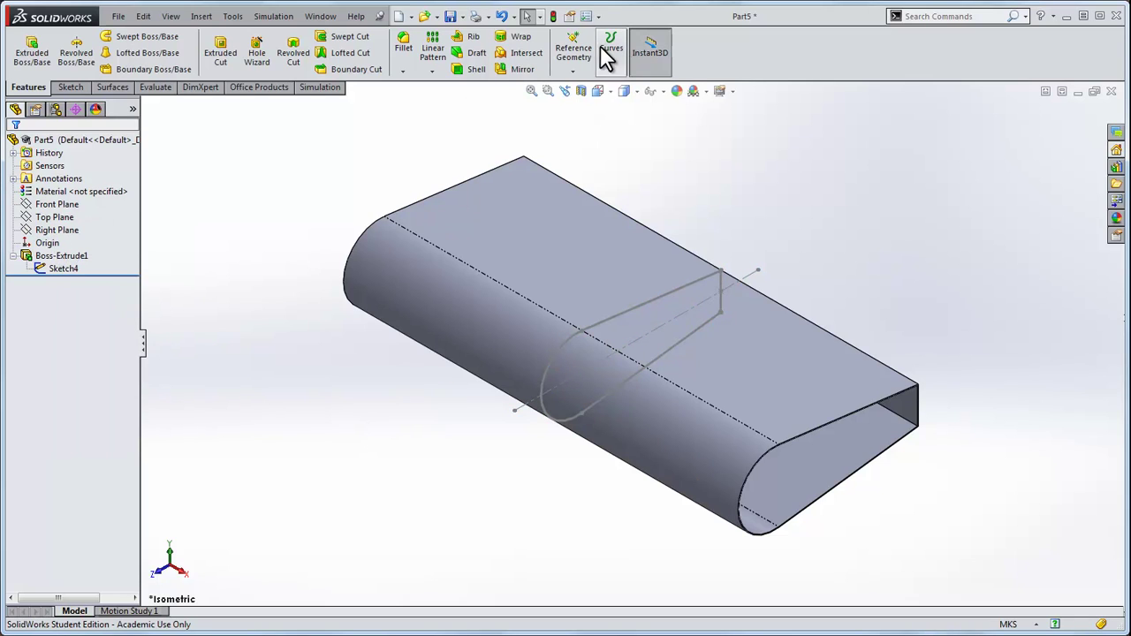
# - Create a reference axis through the nose arc's center point at the origin, perpendicular to the thin end face of the body
pyautogui.click(572, 49)
pyautogui.click(579, 100)
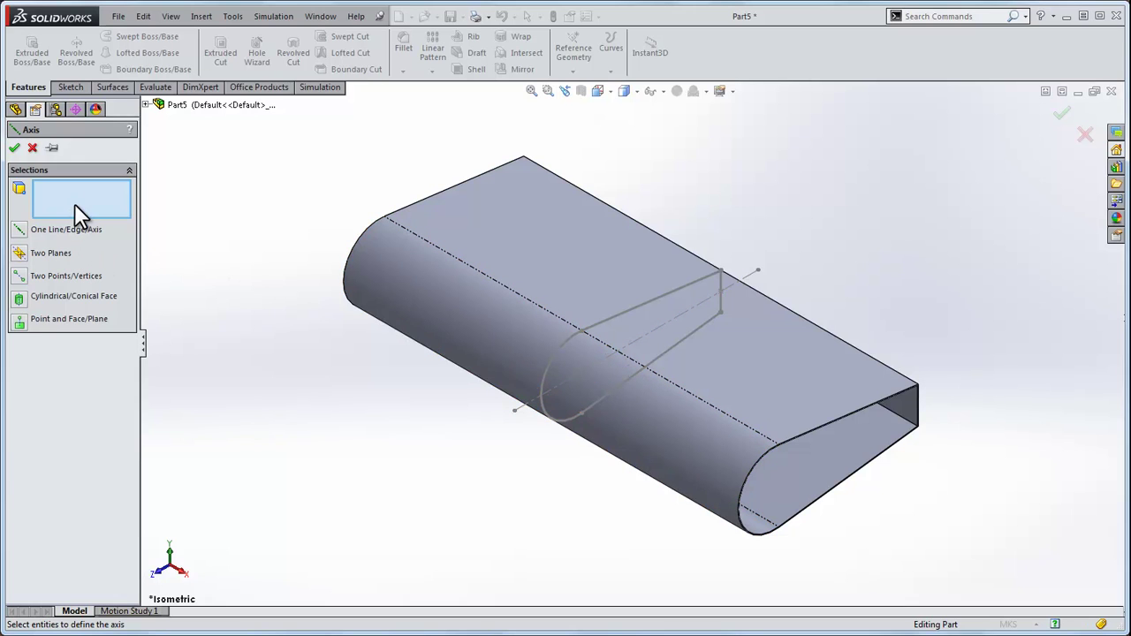
pyautogui.click(577, 374)
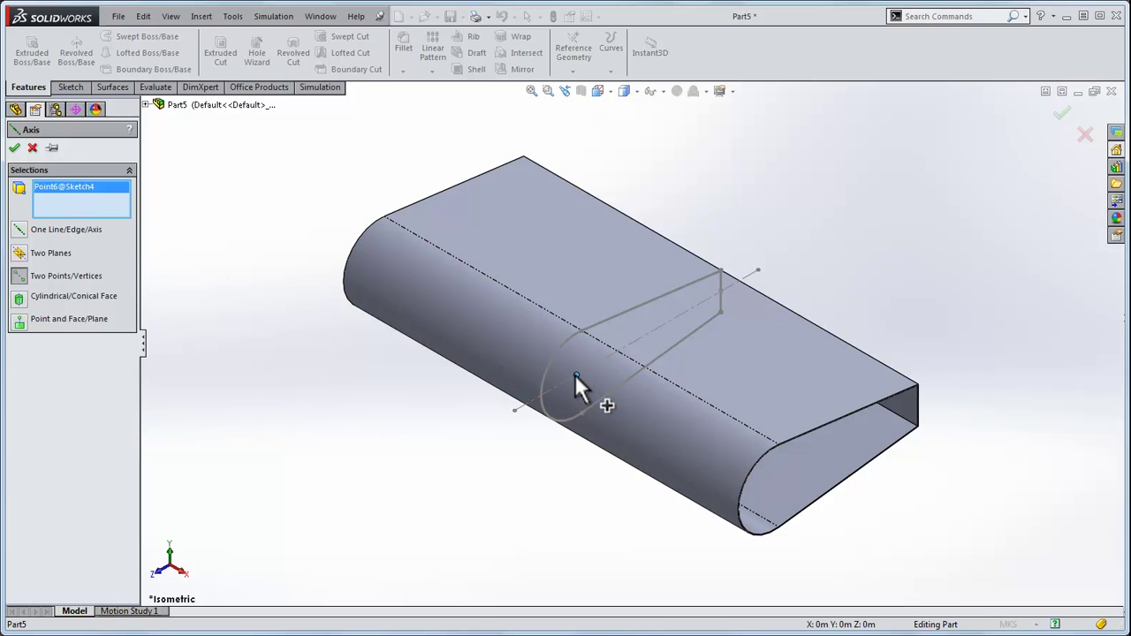
pyautogui.moveTo(925, 498); pyautogui.dragTo(878, 439, button='middle')
pyautogui.scroll(-6, 795, 436)
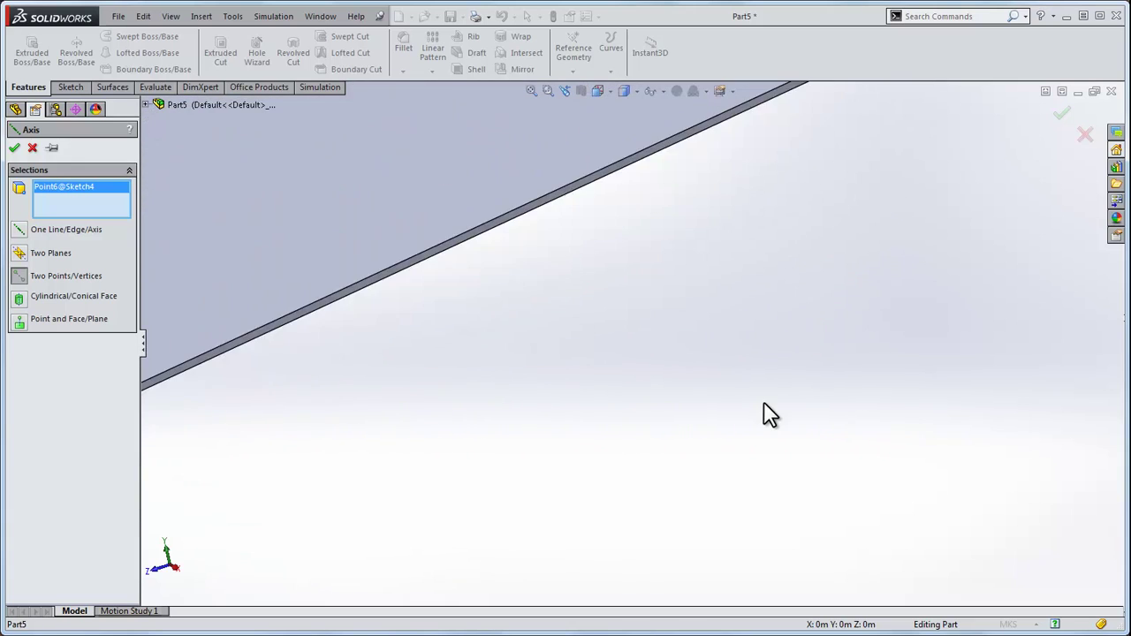
pyautogui.moveTo(769, 415); pyautogui.dragTo(641, 371, button='middle')
pyautogui.scroll(5, 558, 152)
pyautogui.scroll(-3, 544, 152)
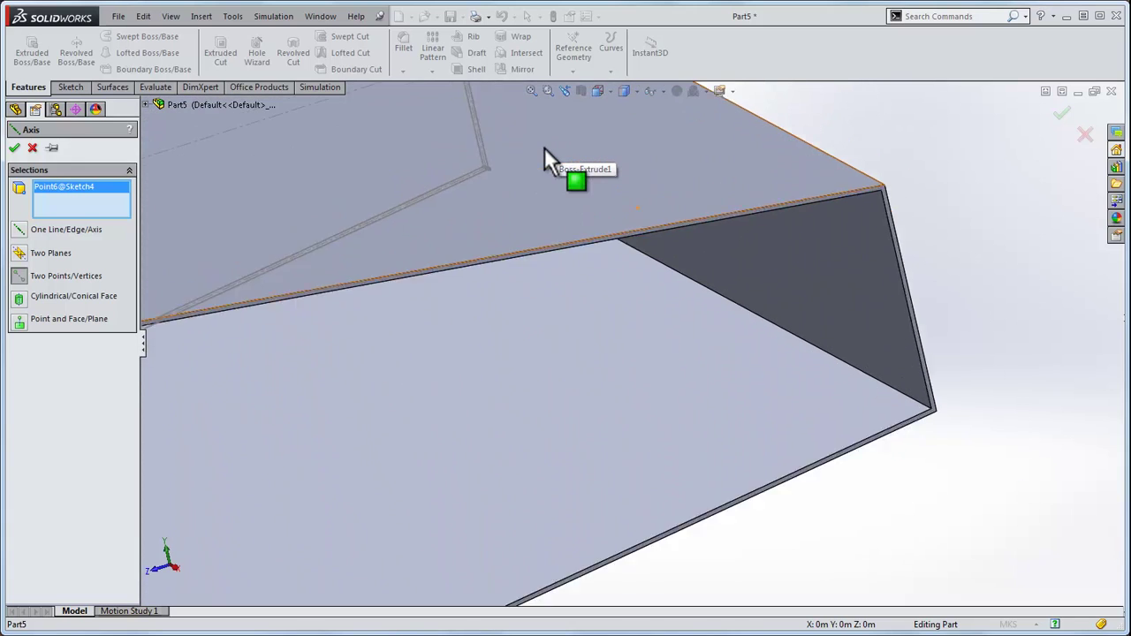
pyautogui.scroll(-2, 544, 150)
pyautogui.click(564, 316)
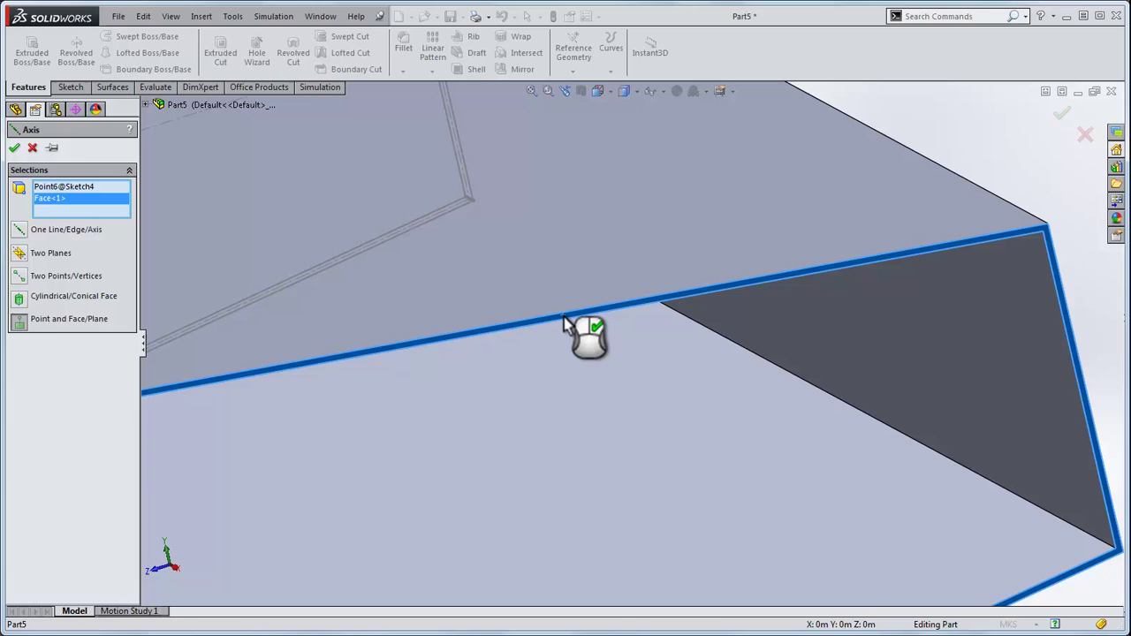
pyautogui.rightClick(564, 320)
pyautogui.press('f')
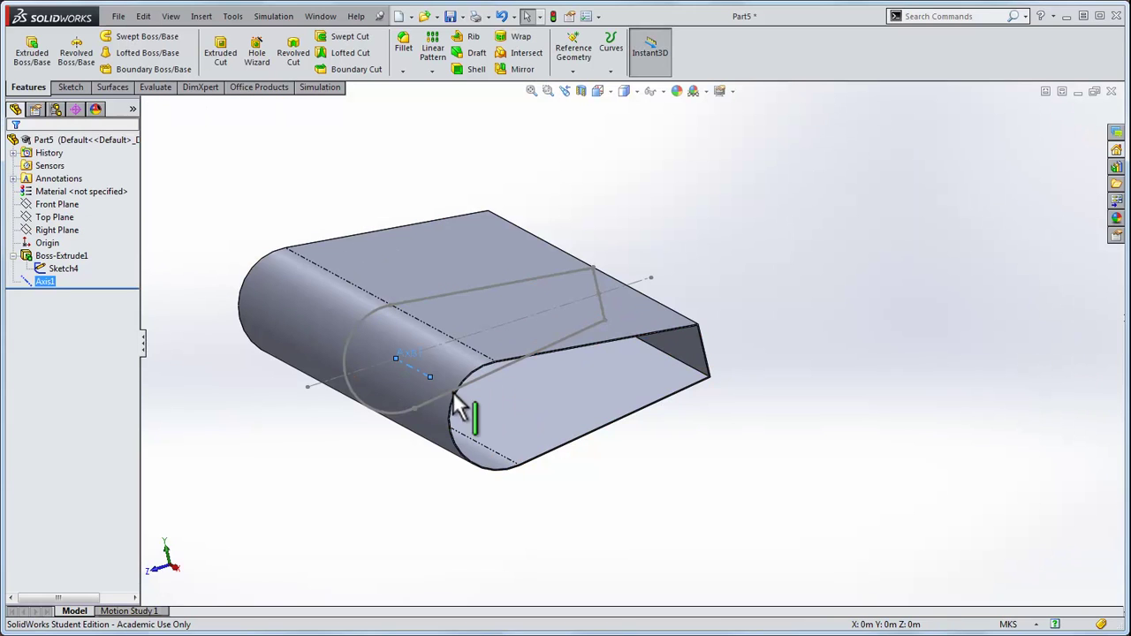
# - Extend the reference axis past both ends of the body and hide the profile sketch
pyautogui.moveTo(638, 459); pyautogui.dragTo(275, 250)
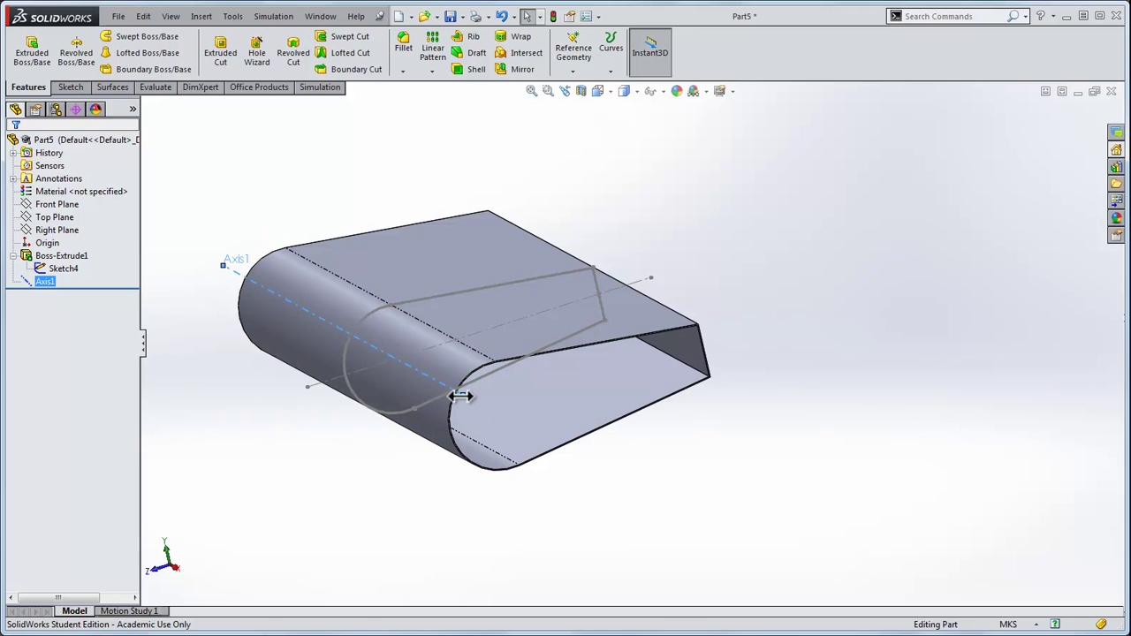
pyautogui.moveTo(732, 442)
pyautogui.mouseDown(button='middle')
pyautogui.moveTo(704, 403)
pyautogui.moveTo(690, 439)
pyautogui.moveTo(748, 437)
pyautogui.moveTo(765, 411)
pyautogui.moveTo(743, 417)
pyautogui.mouseUp(button='middle')
# - Create a new static simulation study named Static 1
pyautogui.click(318, 86)
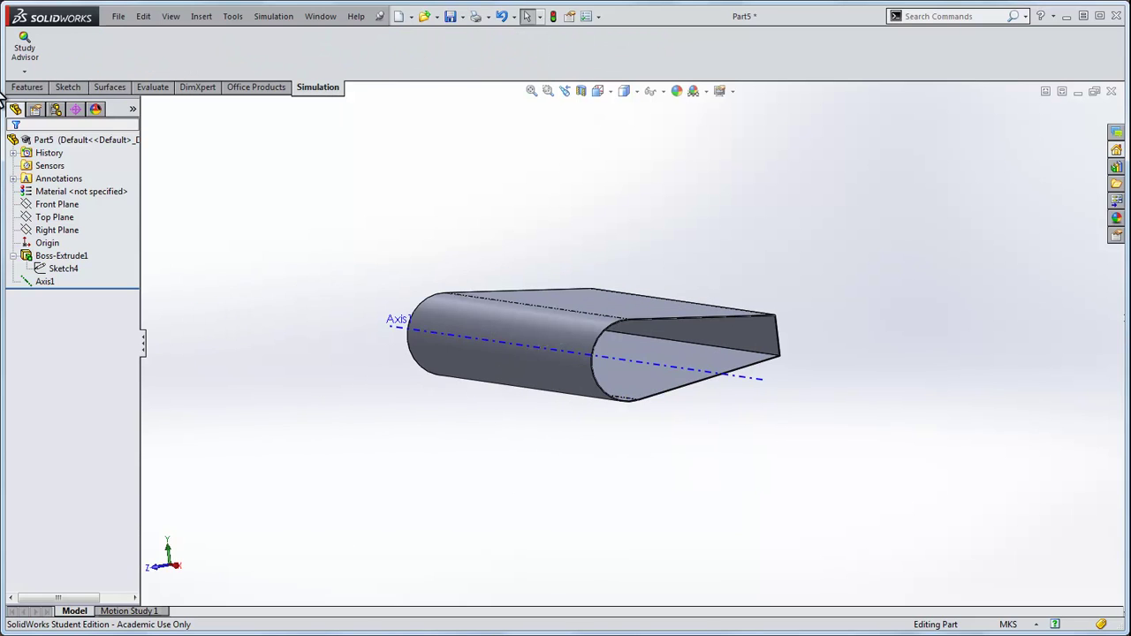
pyautogui.click(25, 70)
pyautogui.click(39, 99)
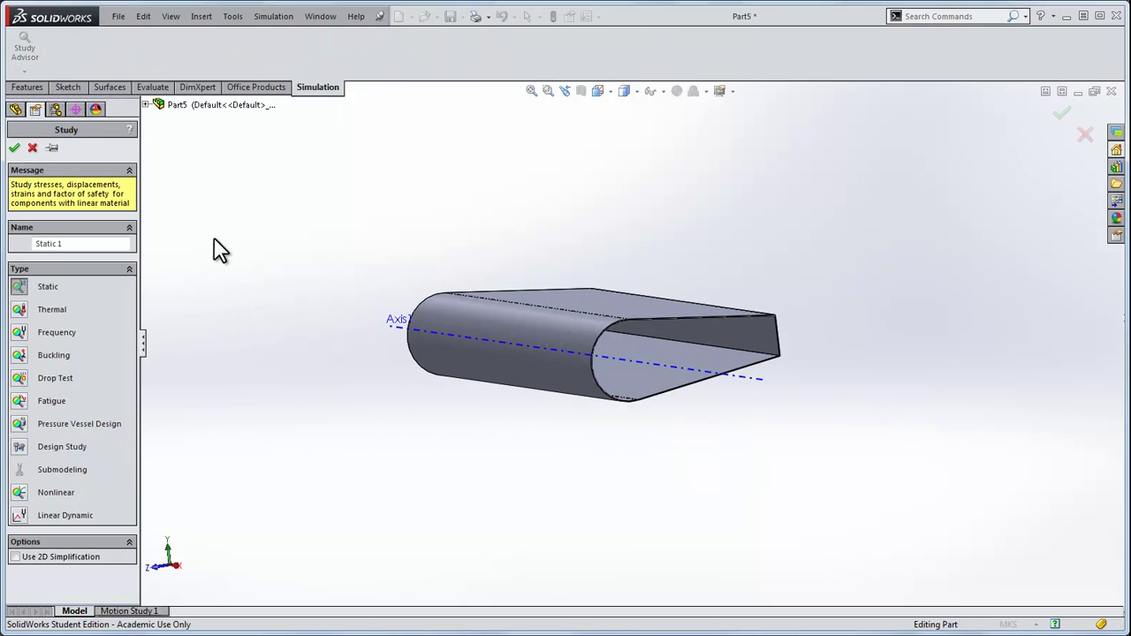
pyautogui.click(14, 148)
# - Apply a Fixed Geometry fixture to the thin wall-thickness face at one end of the beam
pyautogui.click(100, 71)
pyautogui.click(119, 96)
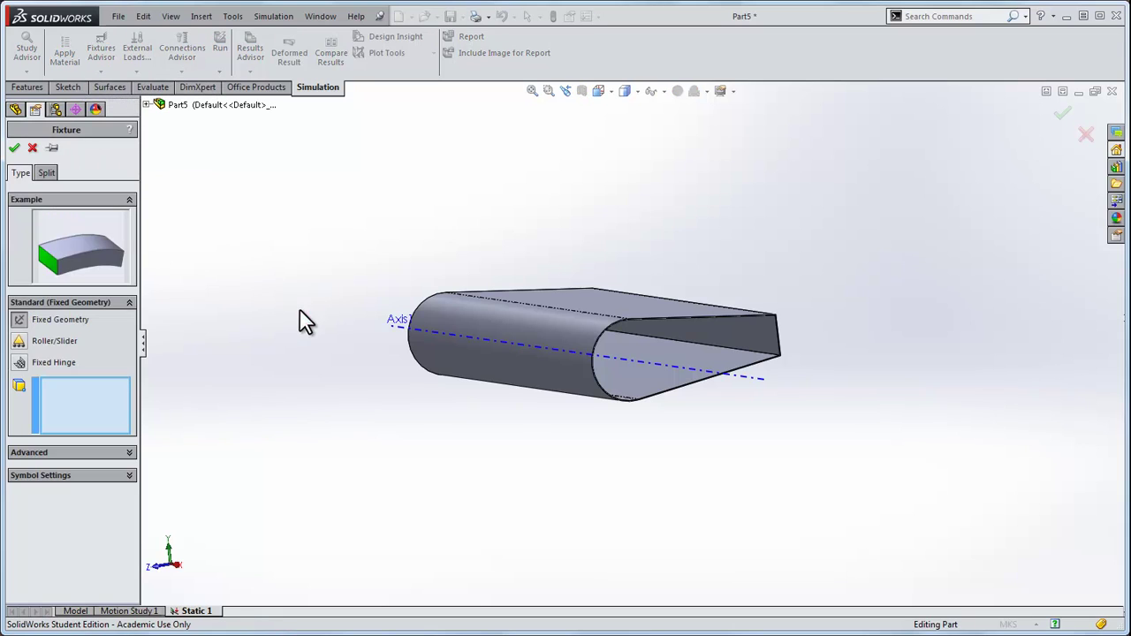
pyautogui.moveTo(300, 311); pyautogui.dragTo(530, 336, button='middle')
pyautogui.scroll(-5, 619, 332)
pyautogui.click(648, 331)
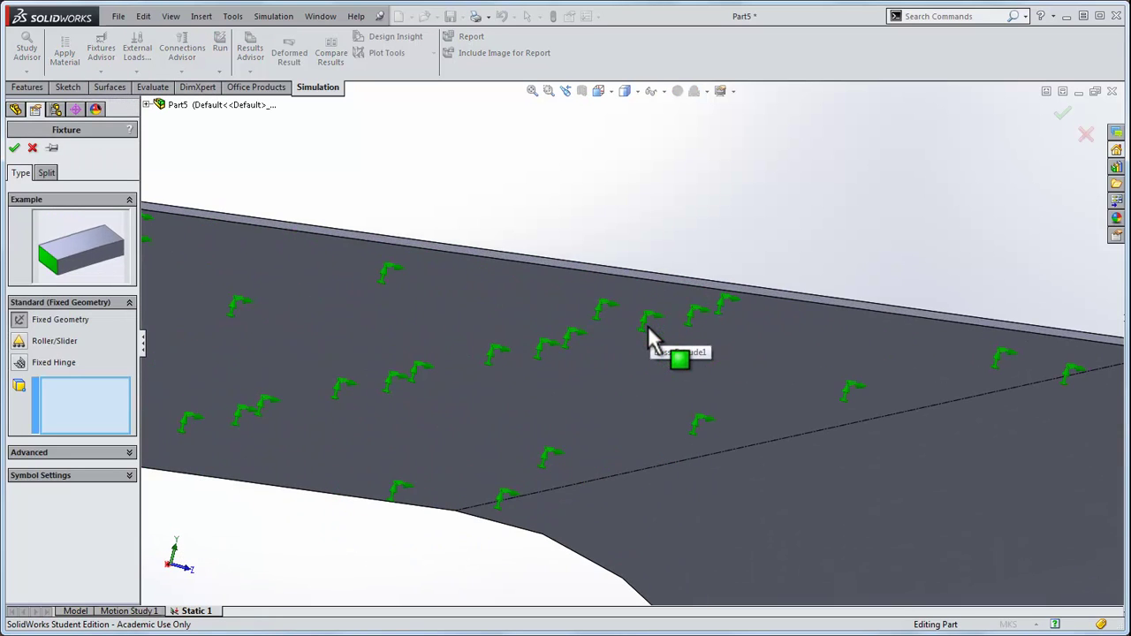
pyautogui.click(661, 310)
pyautogui.click(672, 279)
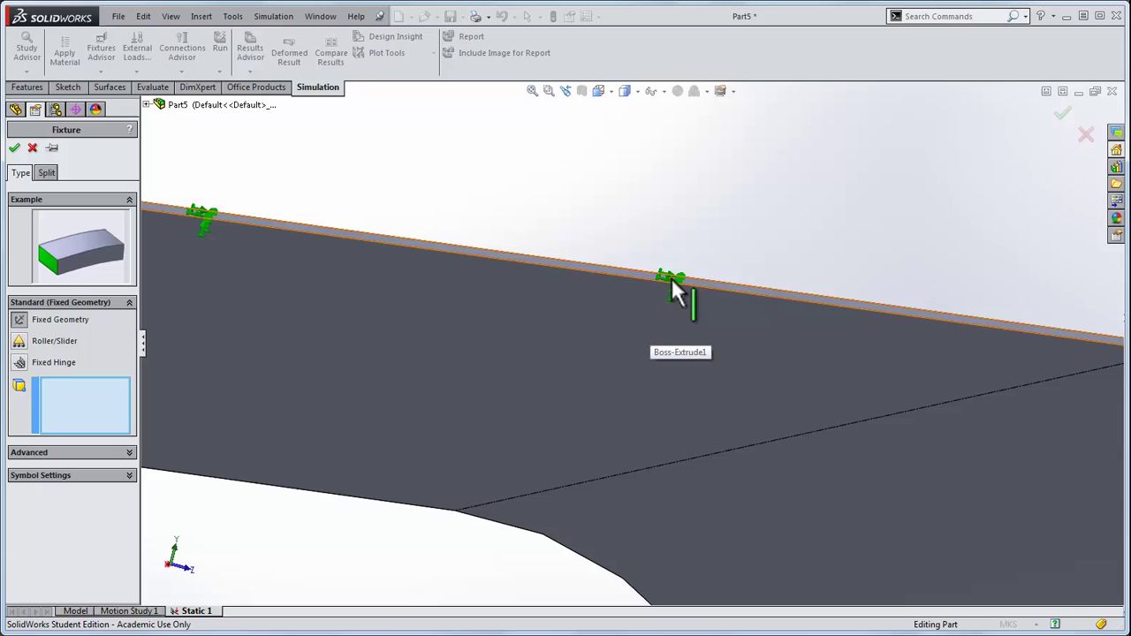
pyautogui.click(672, 283)
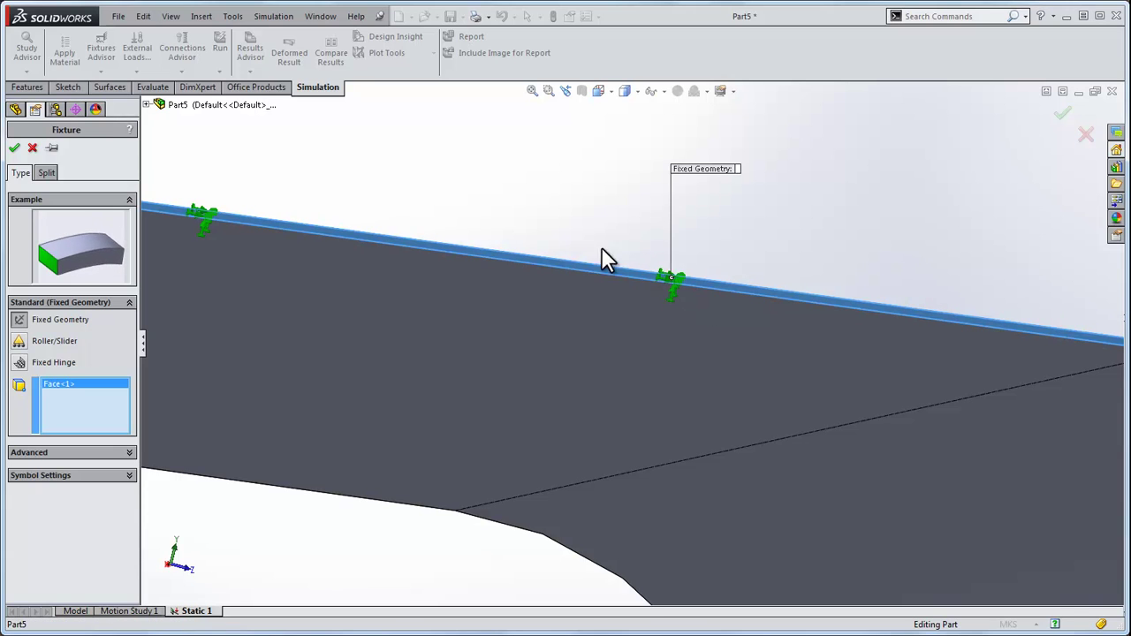
pyautogui.press('Return')
# - Apply a torque of 1 N.m per item to the thin end face opposite the fixture, using Axis1 as the reference axis
pyautogui.moveTo(601, 257); pyautogui.dragTo(469, 280, button='middle')
pyautogui.scroll(3, 442, 296)
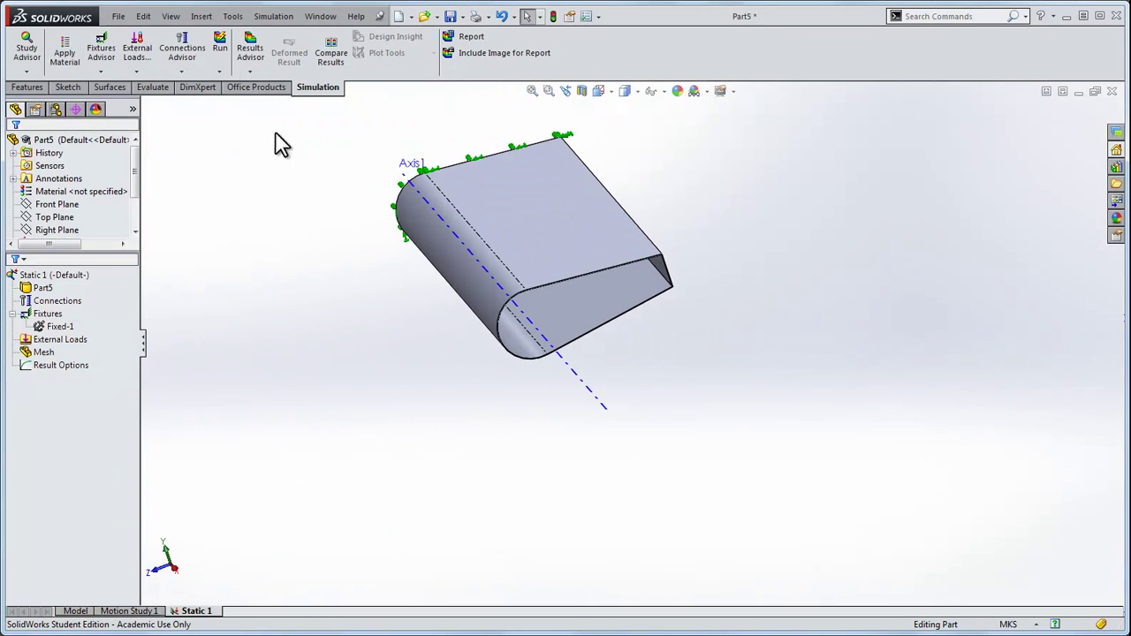
pyautogui.click(148, 68)
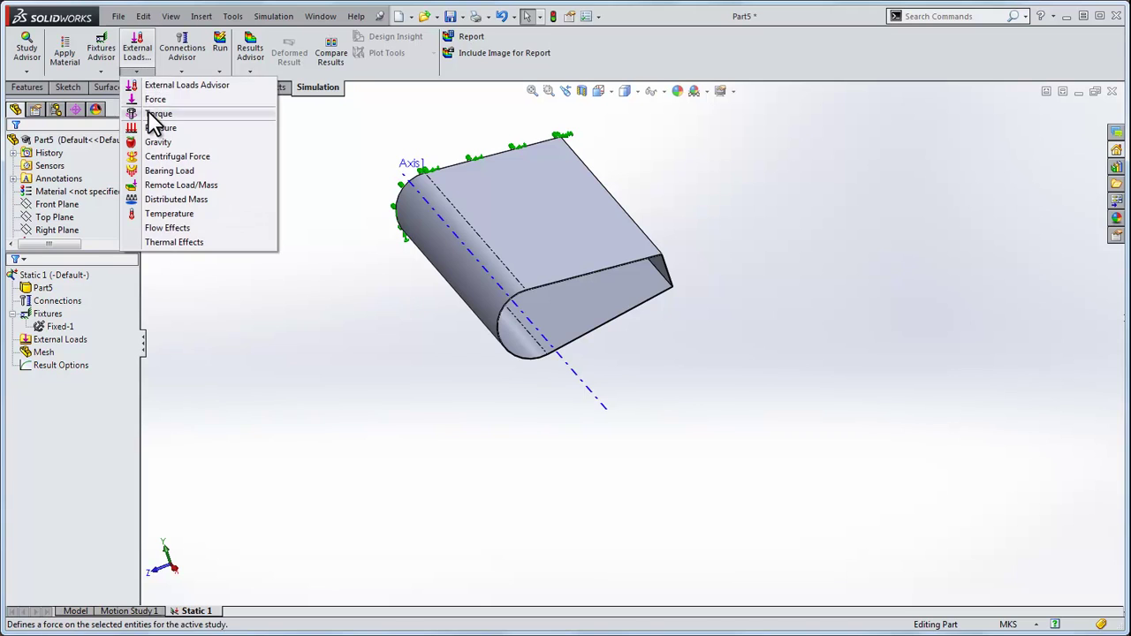
pyautogui.click(151, 114)
pyautogui.scroll(3, 651, 334)
pyautogui.moveTo(651, 336); pyautogui.dragTo(618, 323, button='middle')
pyautogui.scroll(-3, 618, 323)
pyautogui.scroll(6, 601, 314)
pyautogui.scroll(-5, 574, 302)
pyautogui.scroll(8, 636, 469)
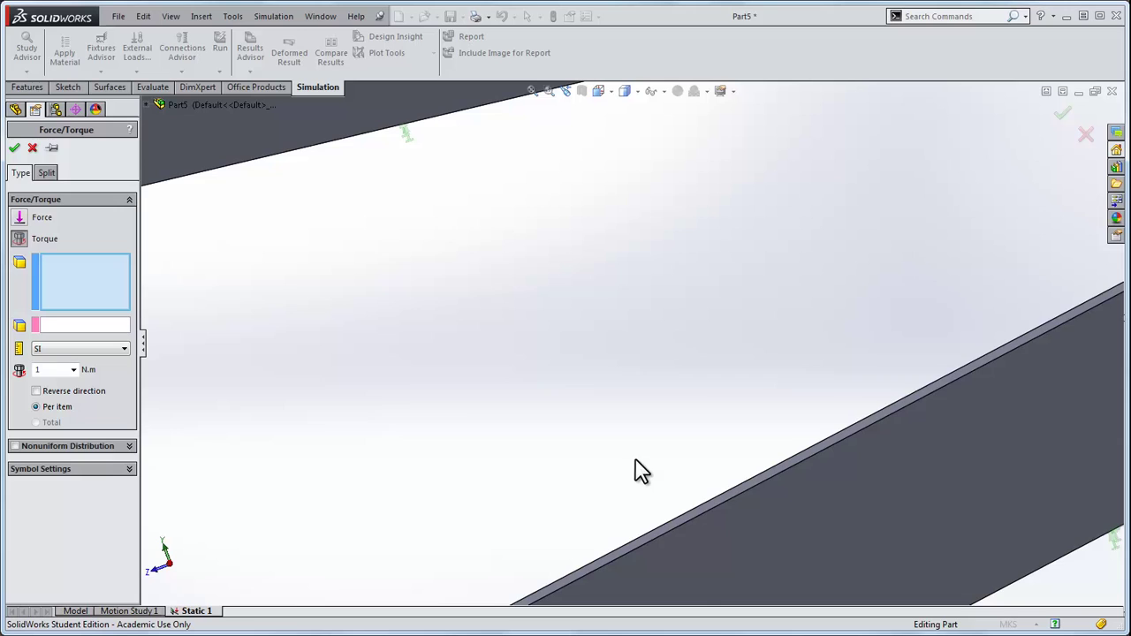
pyautogui.click(707, 513)
pyautogui.scroll(-5, 371, 310)
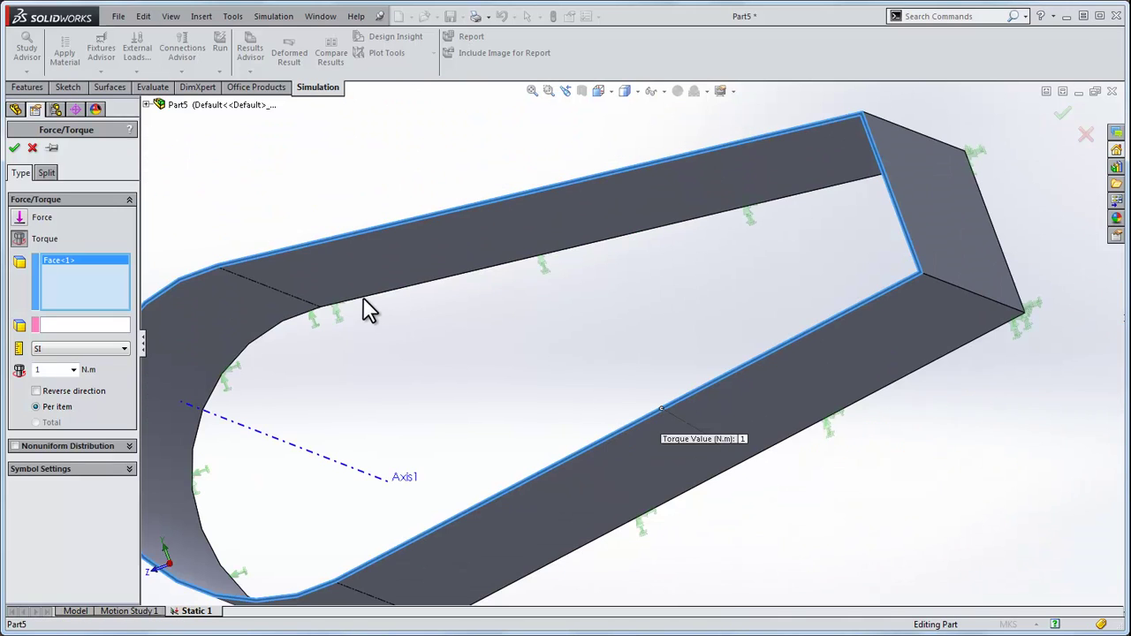
pyautogui.click(232, 413)
pyautogui.scroll(-2, 313, 422)
pyautogui.scroll(8, 350, 426)
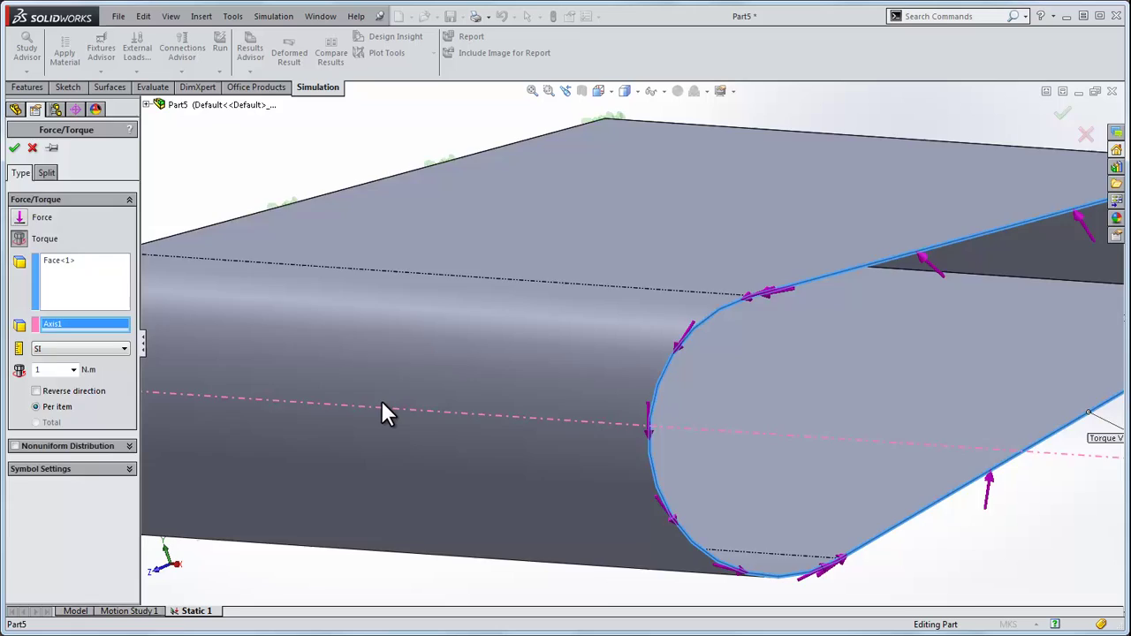
pyautogui.press('Return')
# - Assign the 6061 Alloy material from the Aluminium Alloys category to the part in the study
pyautogui.hotkey('ctrl', '7')
pyautogui.rightClick(40, 289)
pyautogui.click(62, 296)
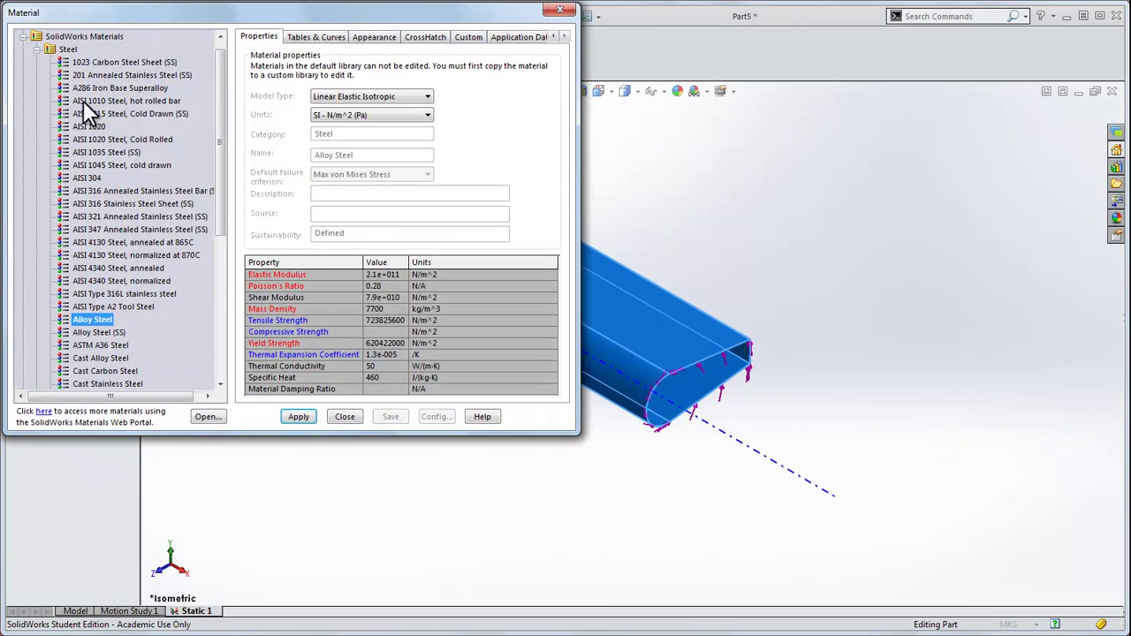
pyautogui.click(39, 50)
pyautogui.click(38, 86)
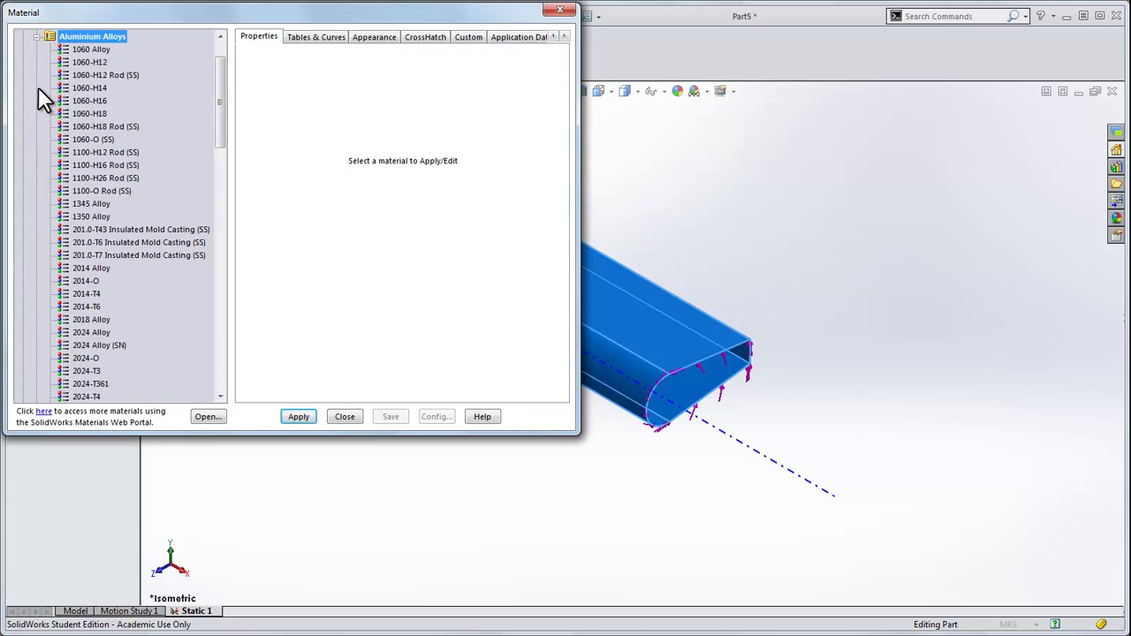
pyautogui.moveTo(219, 119); pyautogui.dragTo(219, 279)
pyautogui.click(97, 179)
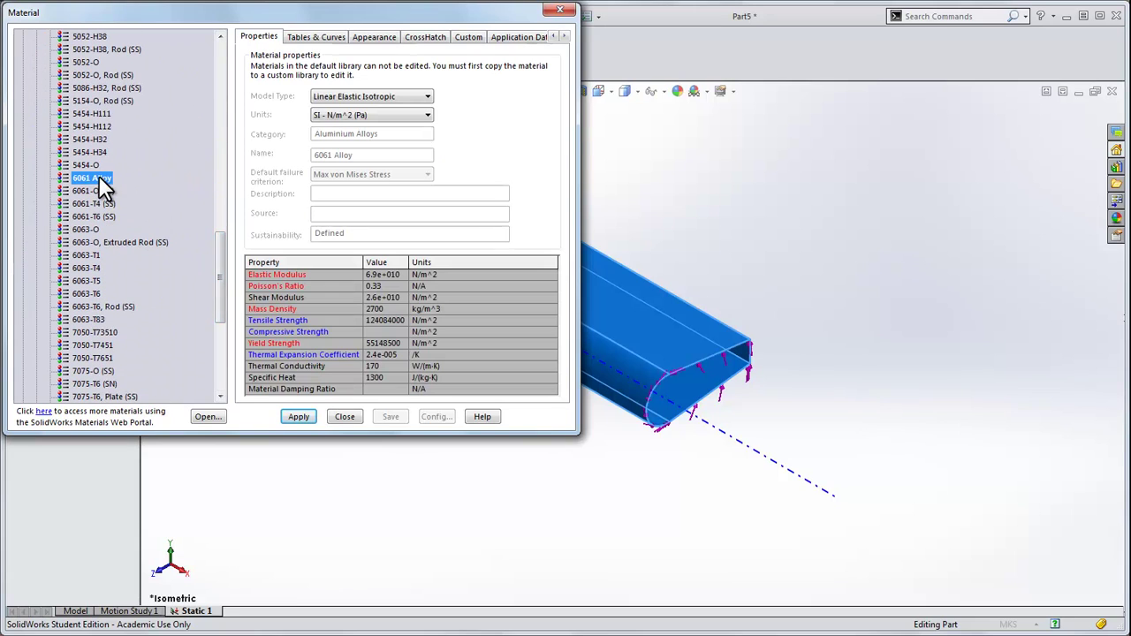
pyautogui.click(299, 418)
pyautogui.click(355, 418)
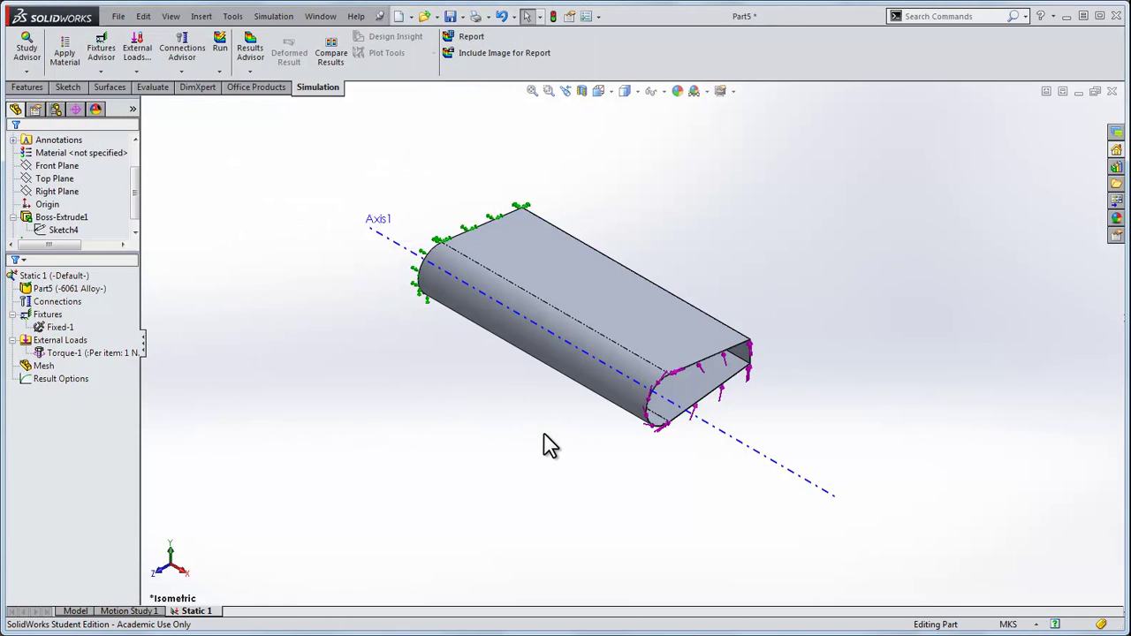
# - Begin creating a mesh for the study and set its density about halfway between the default and the finest setting
pyautogui.rightClick(46, 373)
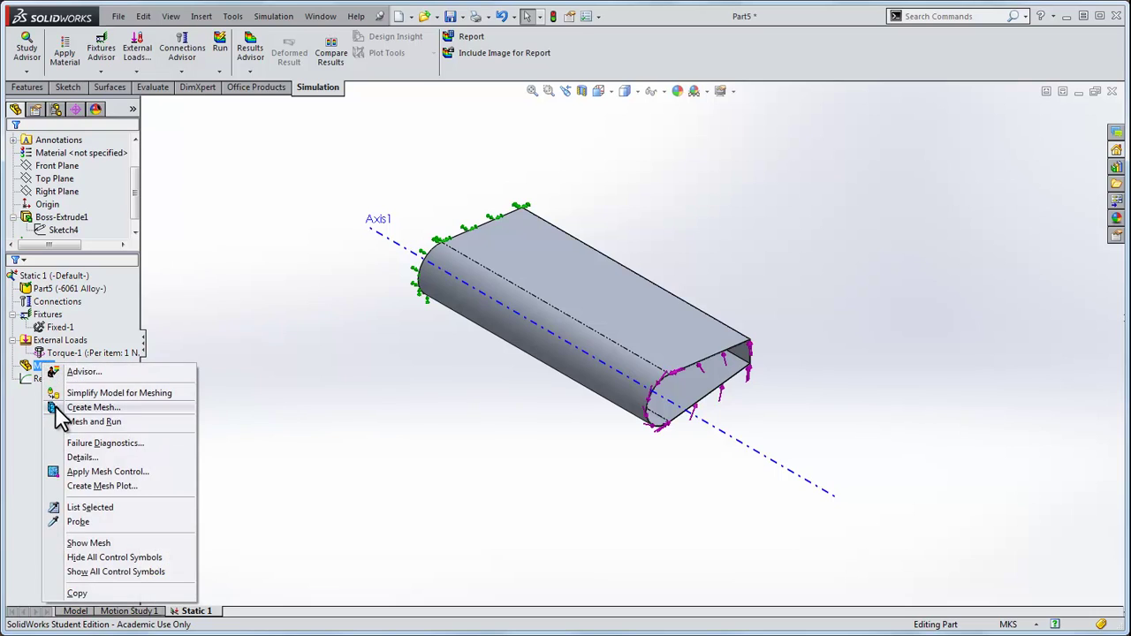
pyautogui.click(55, 405)
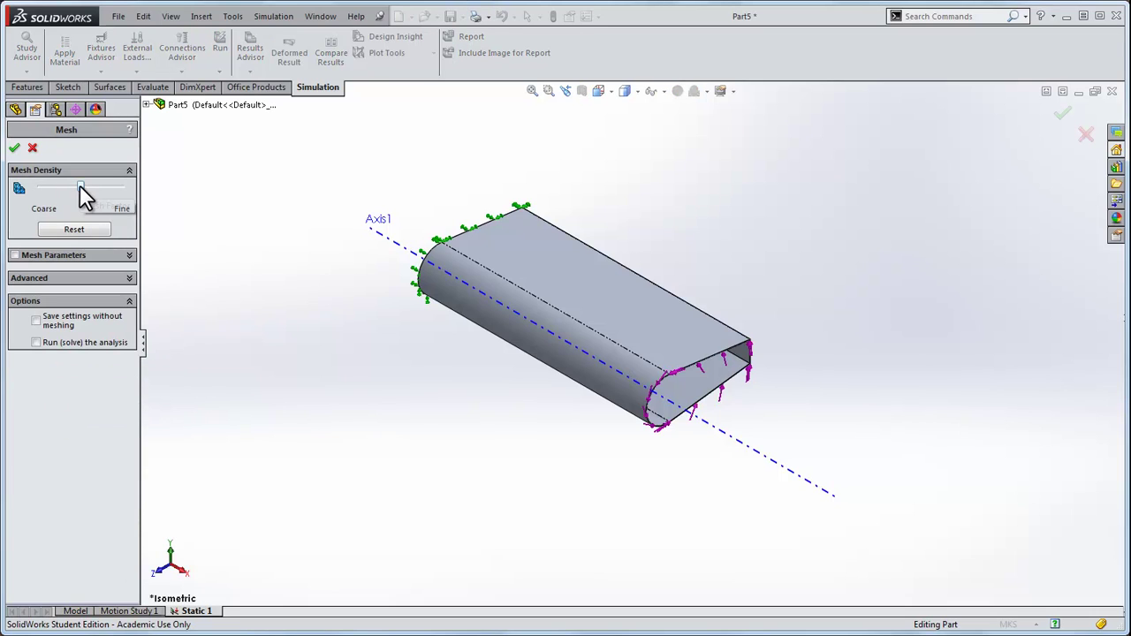
pyautogui.moveTo(79, 188); pyautogui.dragTo(99, 188)
pyautogui.moveTo(592, 422); pyautogui.dragTo(619, 353, button='middle')
pyautogui.scroll(-6, 636, 380)
pyautogui.scroll(2, 720, 353)
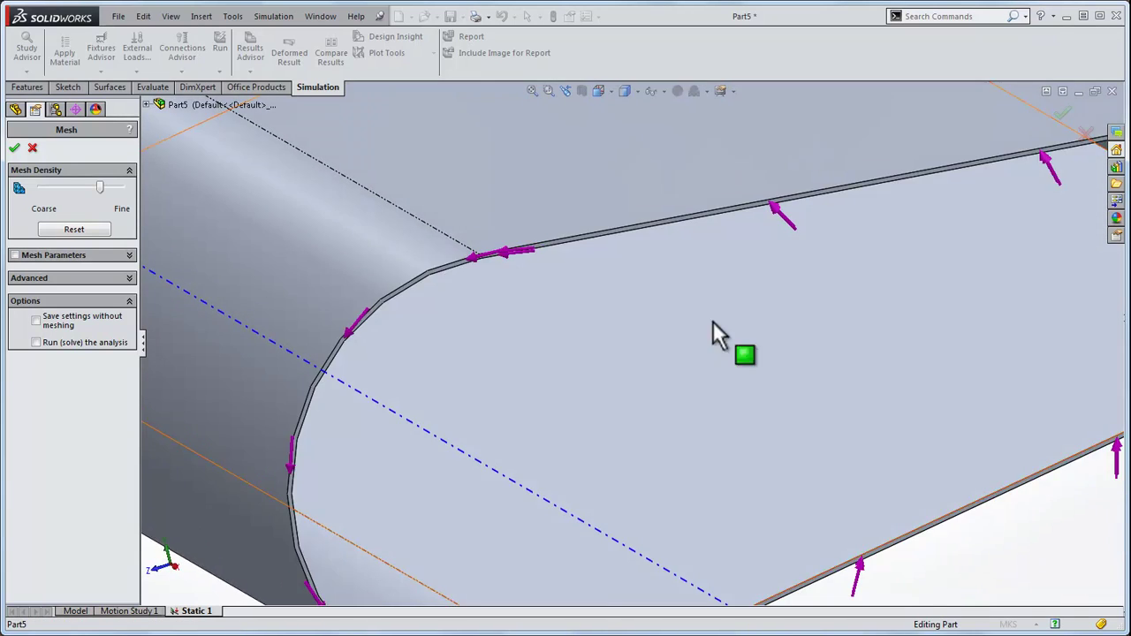
pyautogui.scroll(-4, 671, 230)
pyautogui.scroll(6, 606, 367)
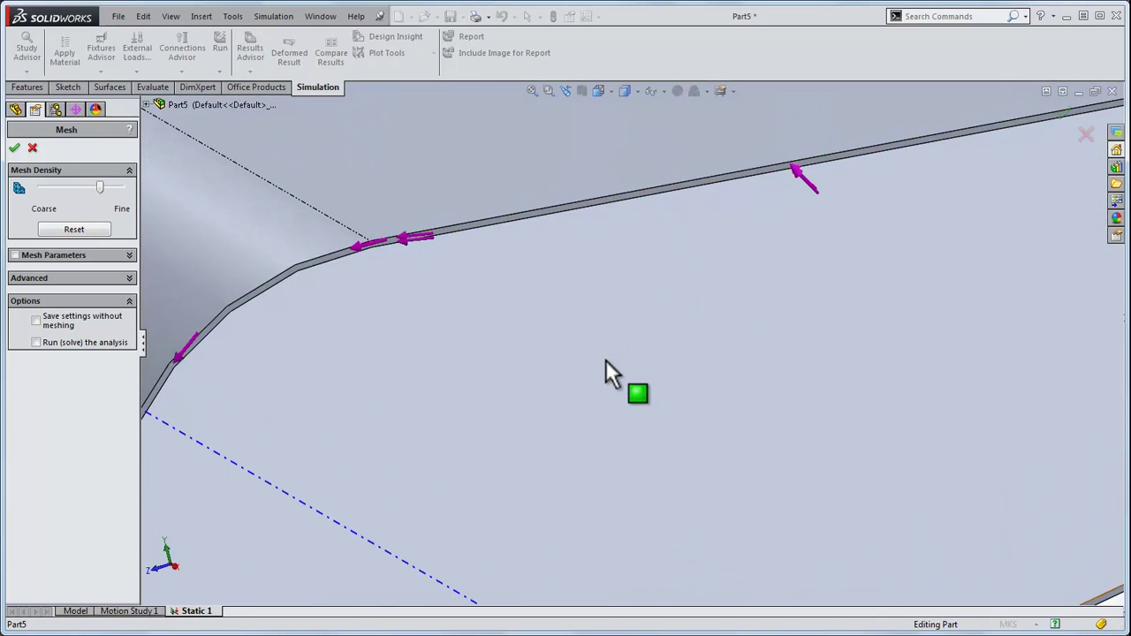
pyautogui.scroll(-2, 606, 371)
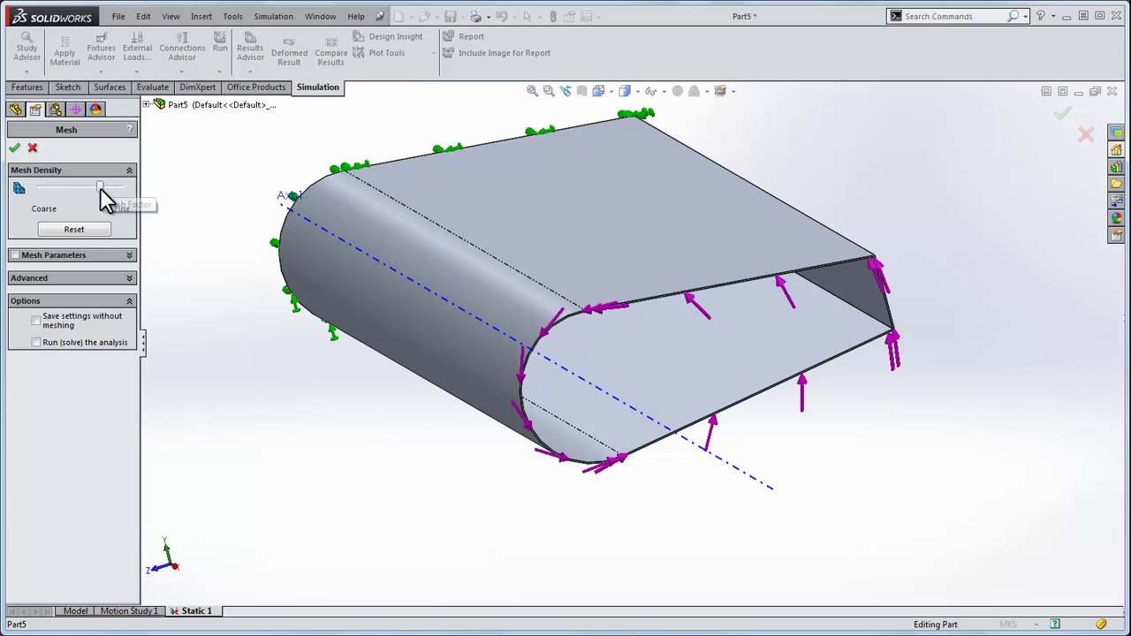
# - Generate the mesh with mesh parameters enabled and the Standard mesh type, and run the static study
pyautogui.click(128, 276)
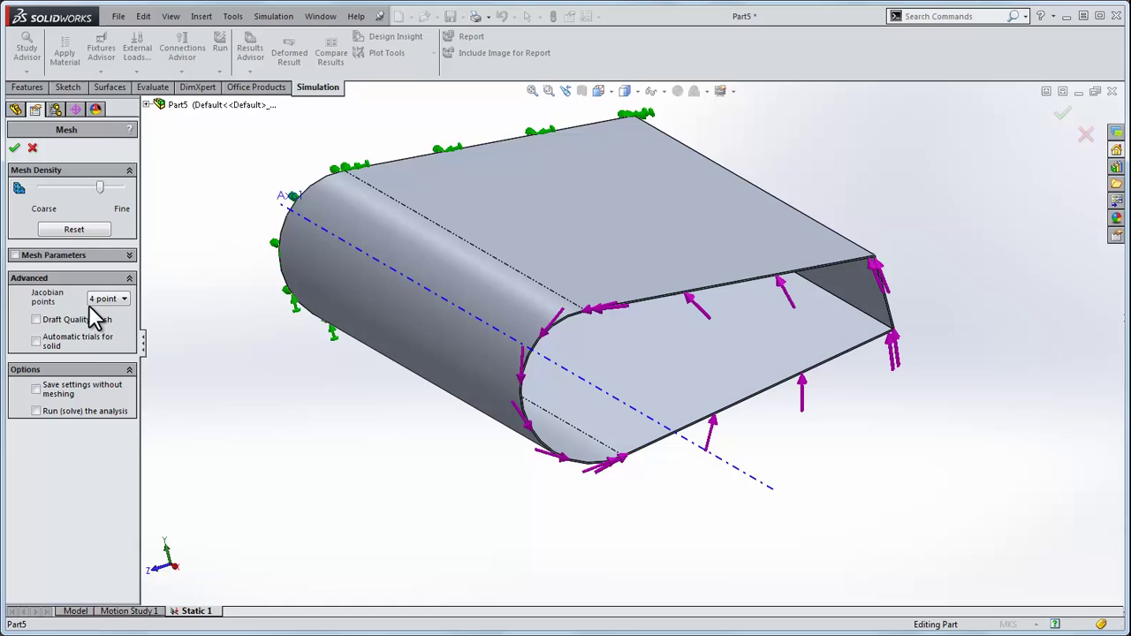
pyautogui.click(70, 257)
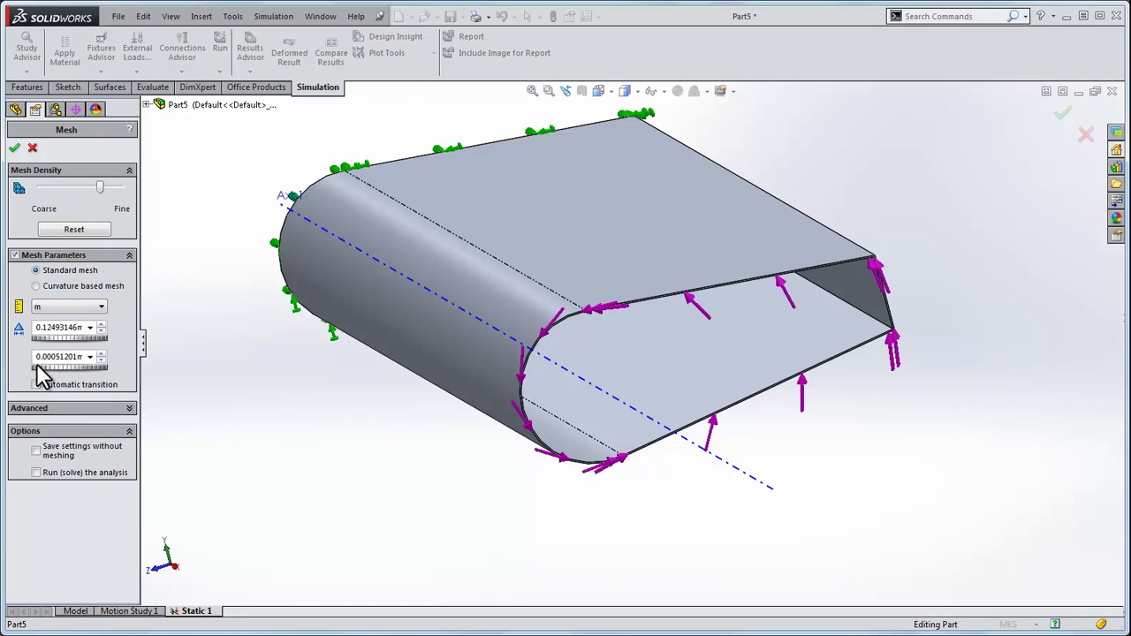
pyautogui.click(58, 356)
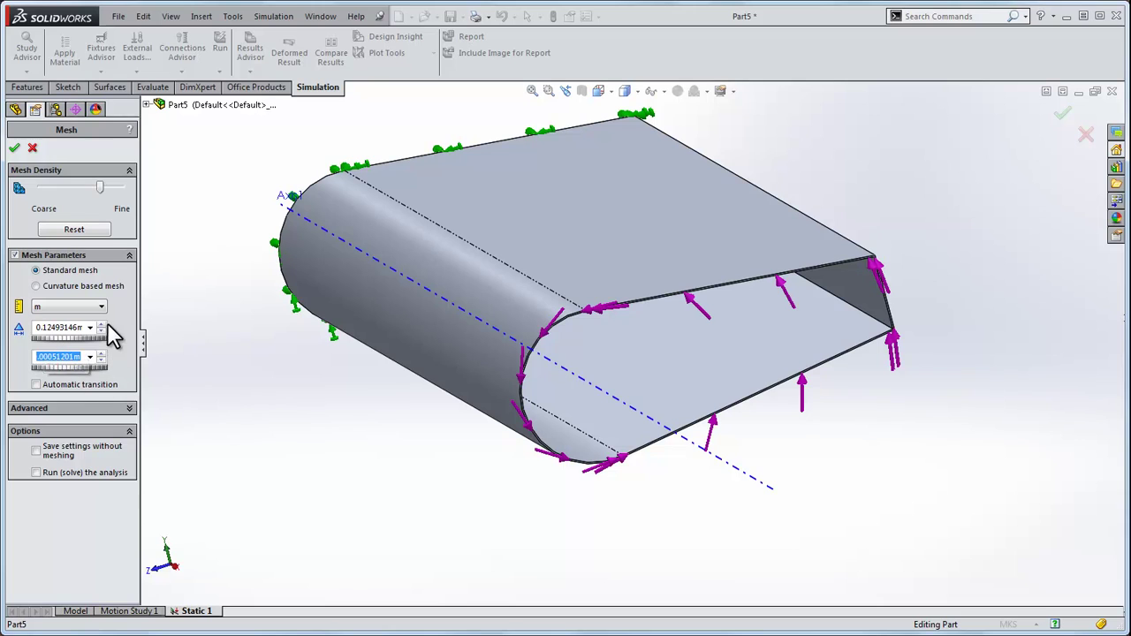
pyautogui.click(14, 148)
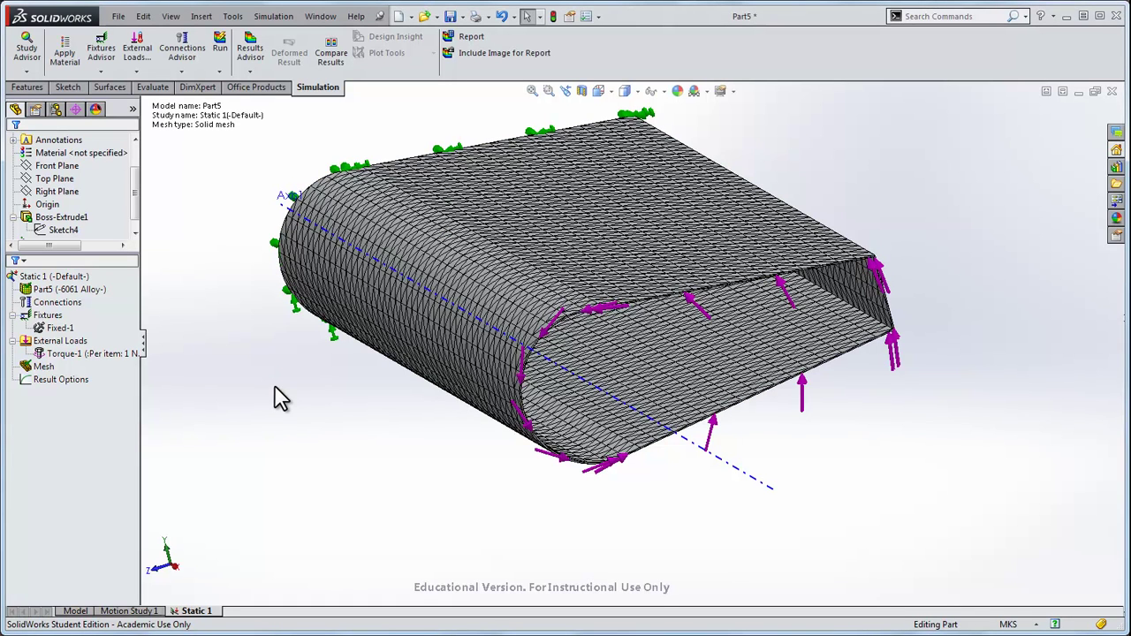
pyautogui.click(220, 48)
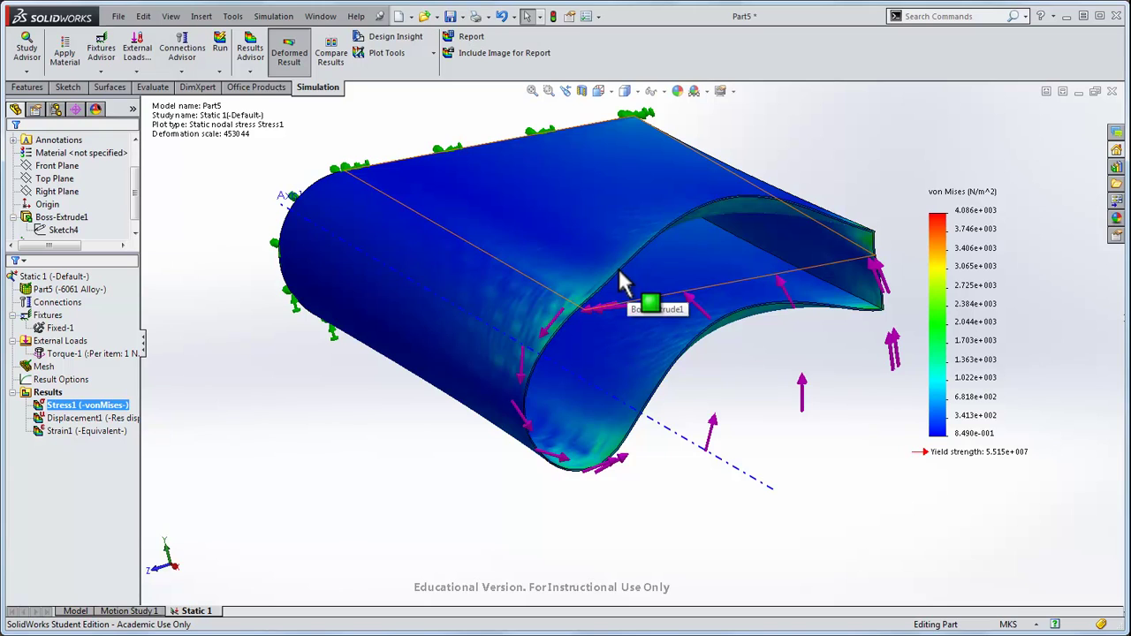
# - Set the deformed shape of the von Mises stress plot to true scale and view the whole beam
pyautogui.moveTo(395, 452); pyautogui.dragTo(350, 433, button='middle')
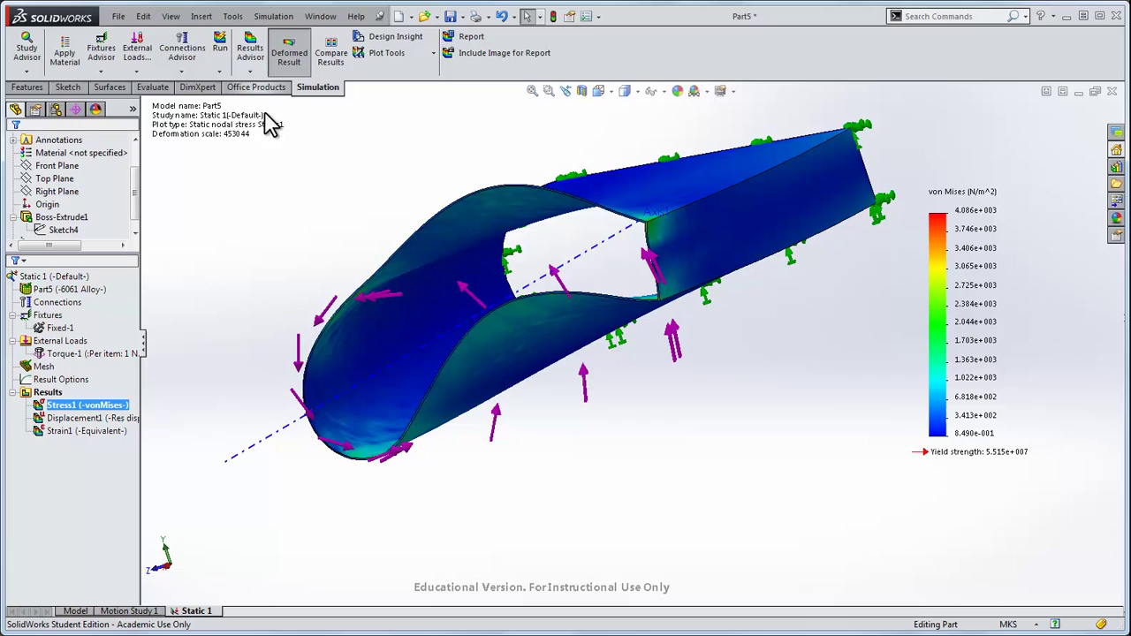
pyautogui.rightClick(110, 410)
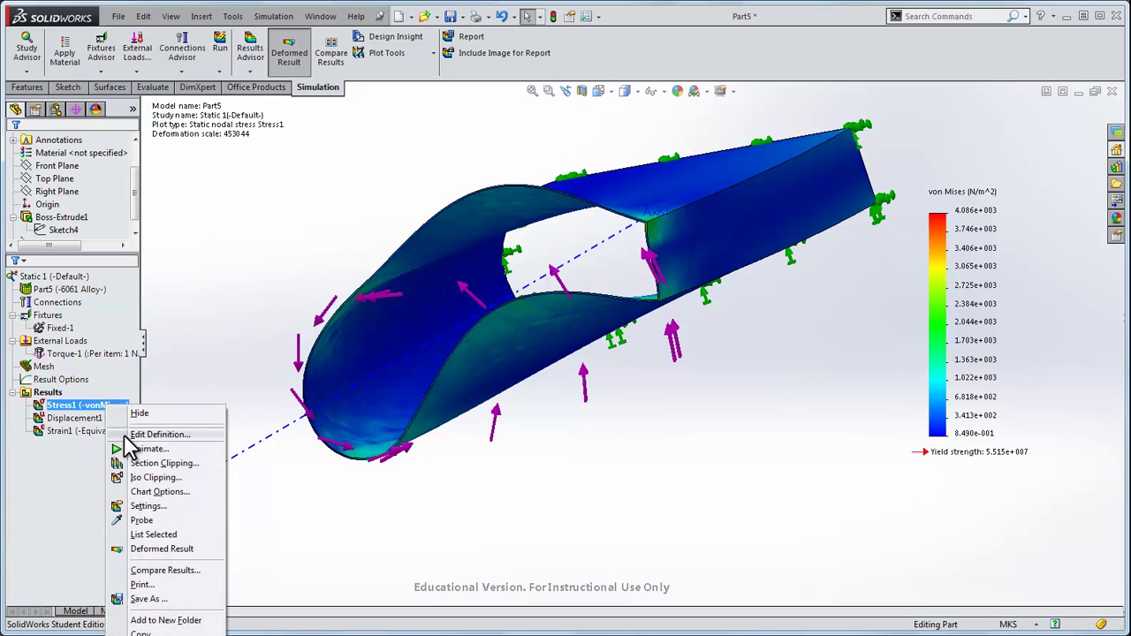
pyautogui.click(129, 437)
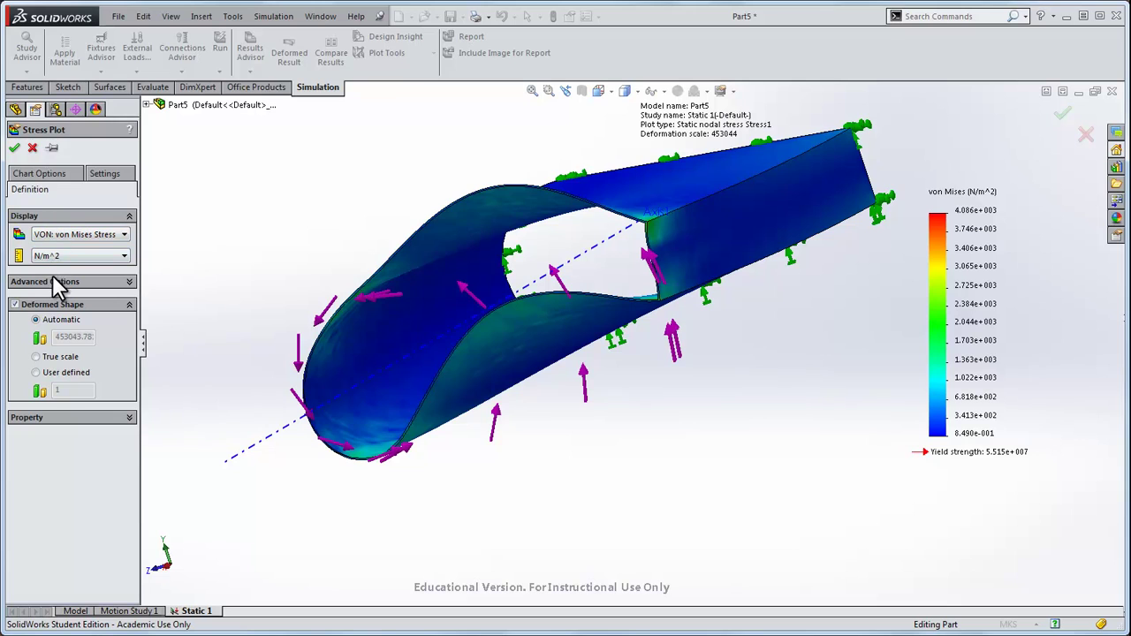
pyautogui.click(36, 357)
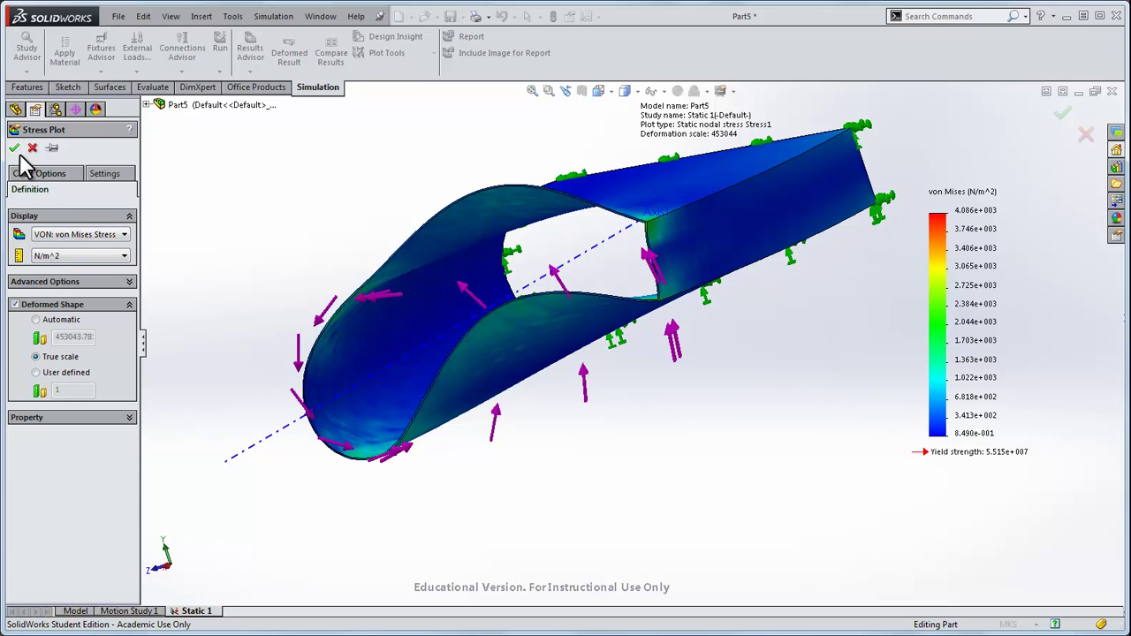
pyautogui.click(14, 148)
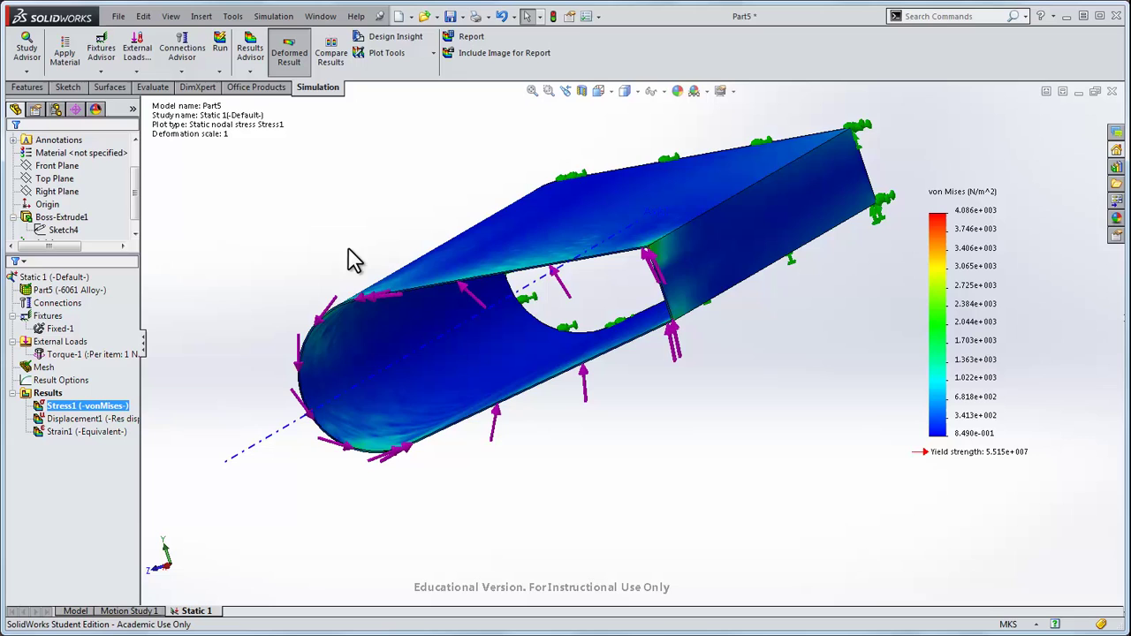
pyautogui.moveTo(285, 236); pyautogui.dragTo(745, 242, button='middle')
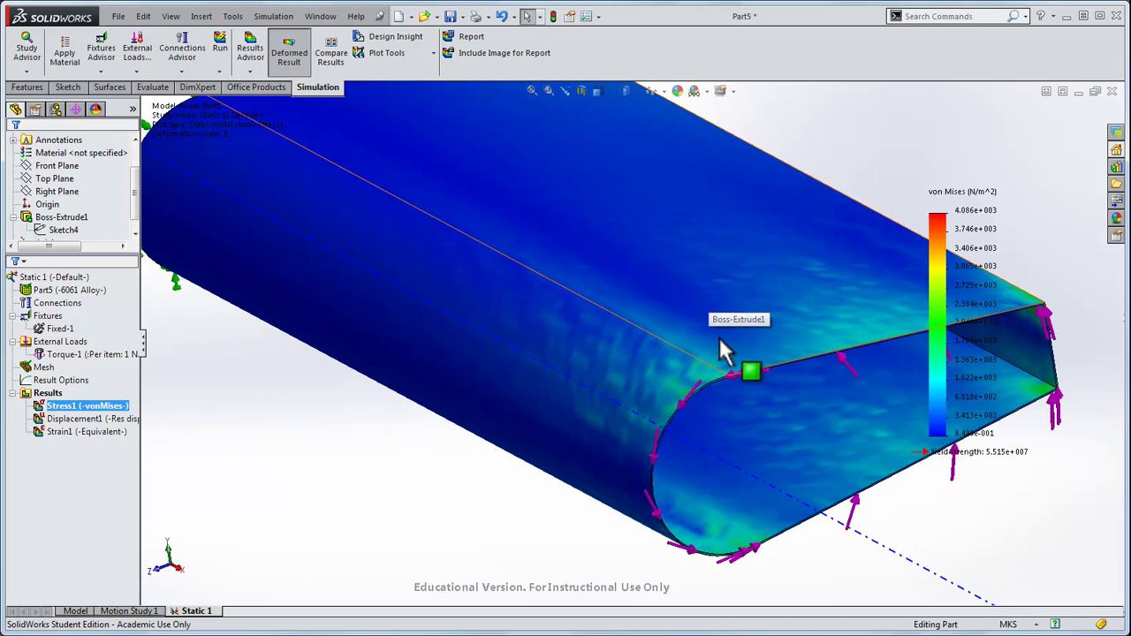
pyautogui.press('f')
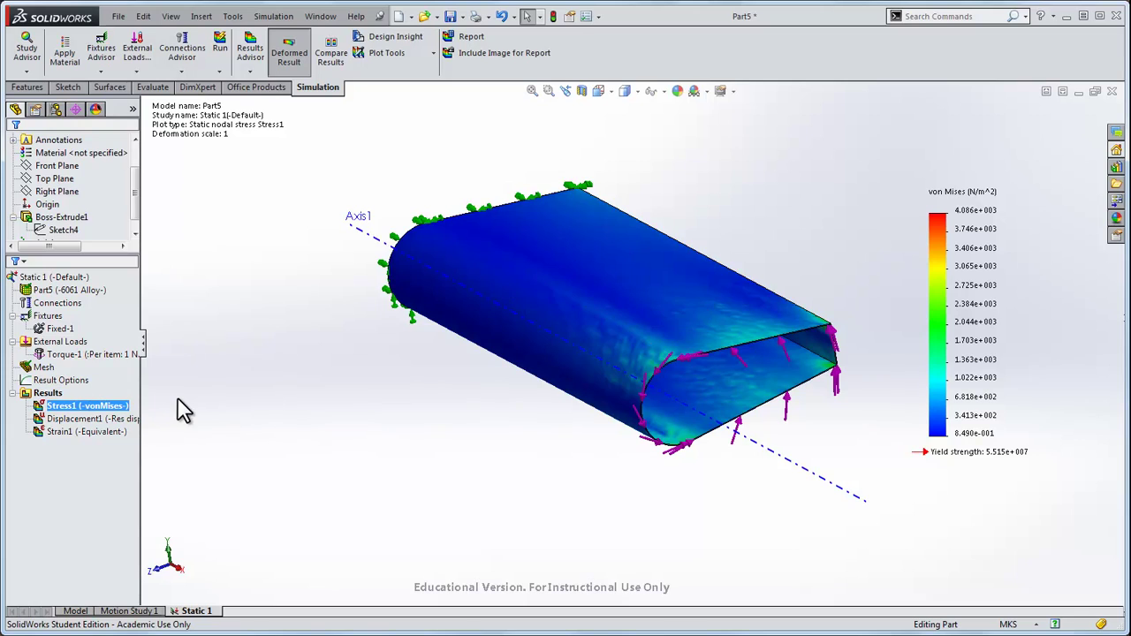
# - Define a factor of safety plot for all bodies using the Automatic failure criterion
pyautogui.rightClick(59, 398)
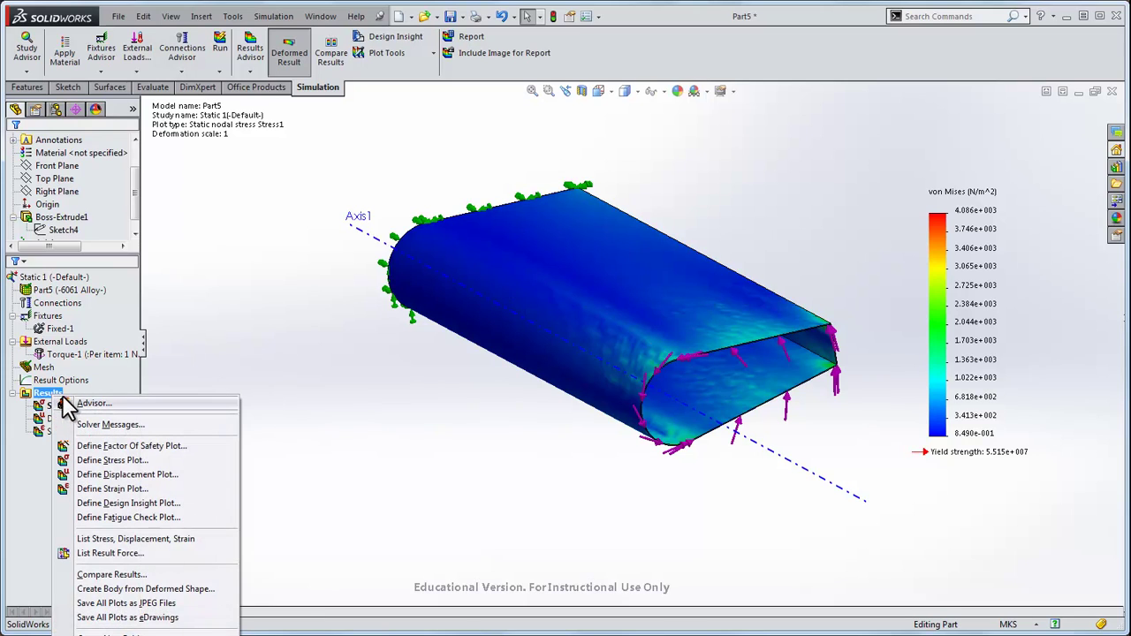
pyautogui.click(93, 445)
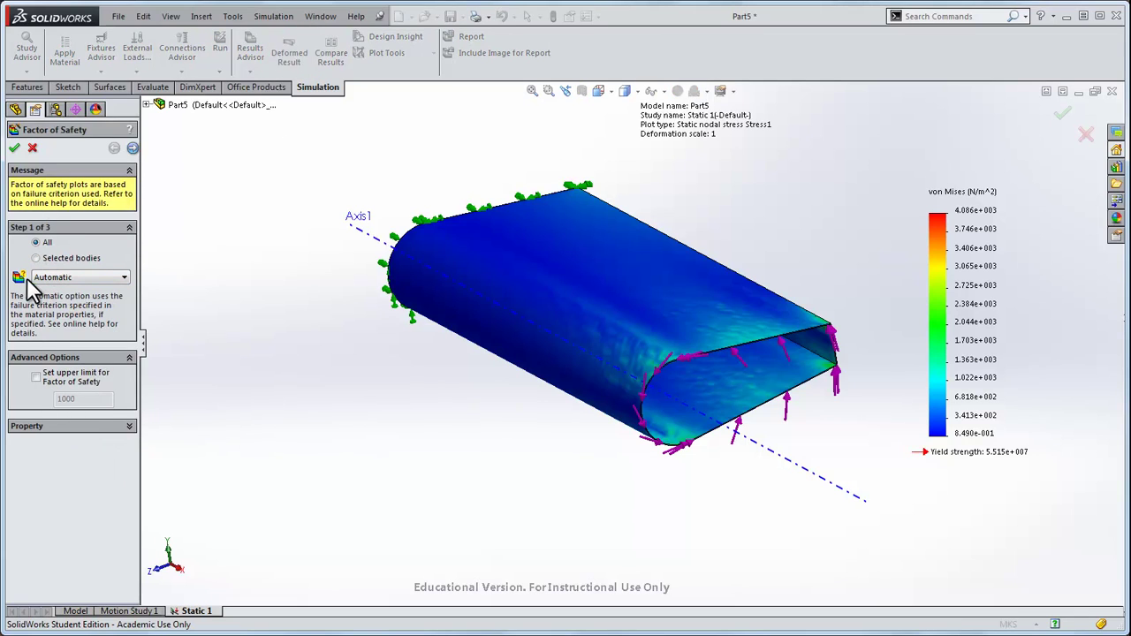
pyautogui.click(61, 275)
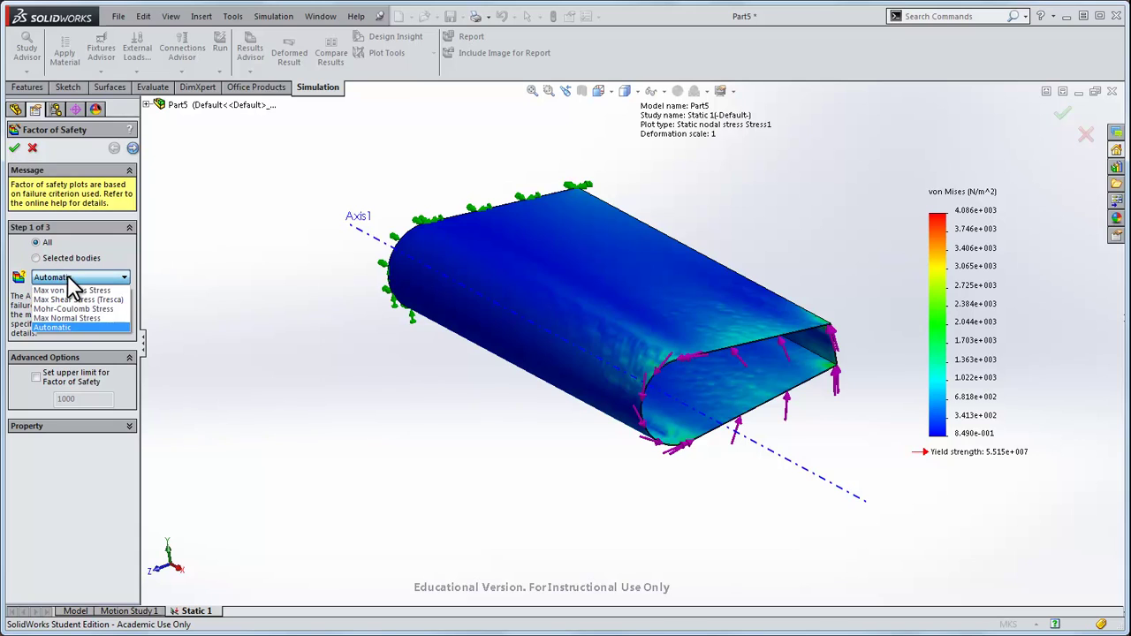
pyautogui.click(66, 328)
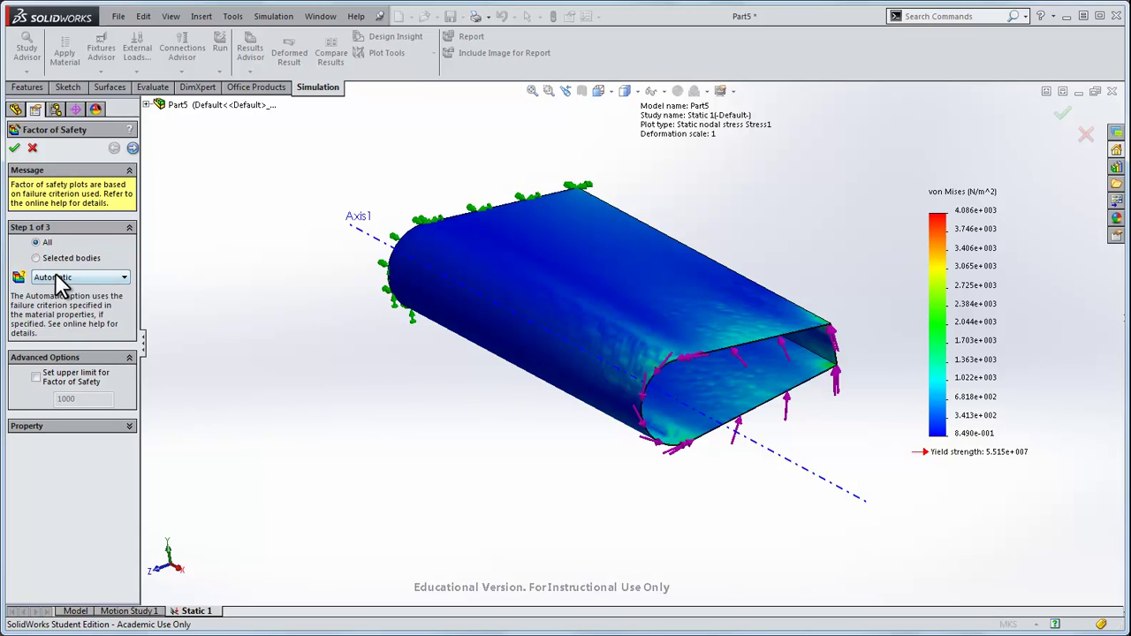
pyautogui.click(15, 148)
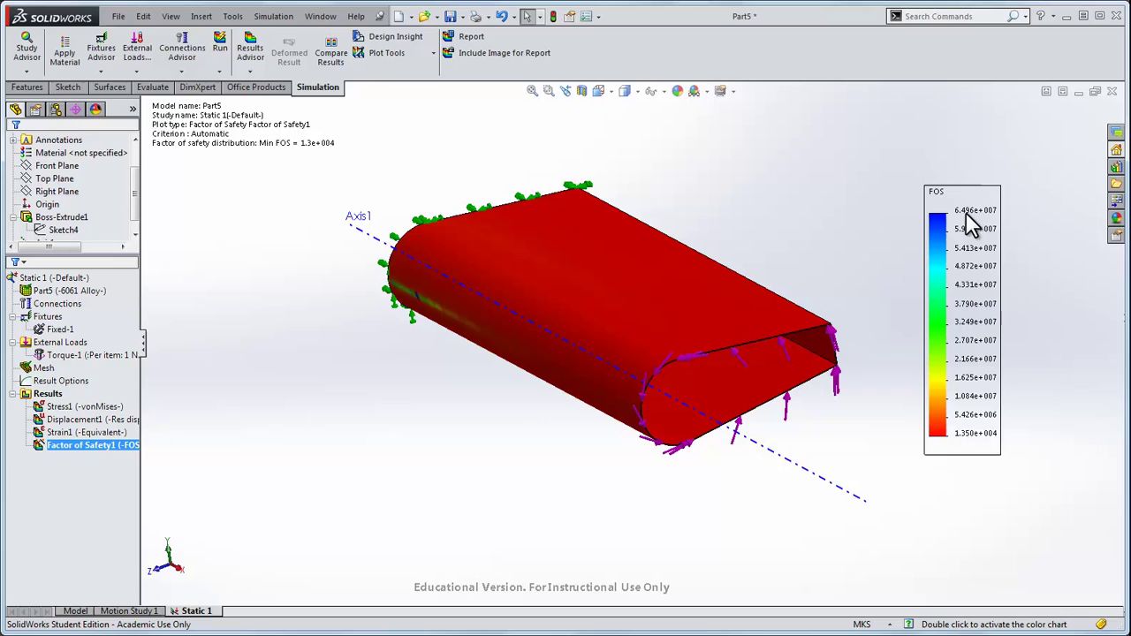
# - Switch the factor of safety plot's chart colors to the User Defined scheme and reduce it to 3 colors
pyautogui.rightClick(82, 445)
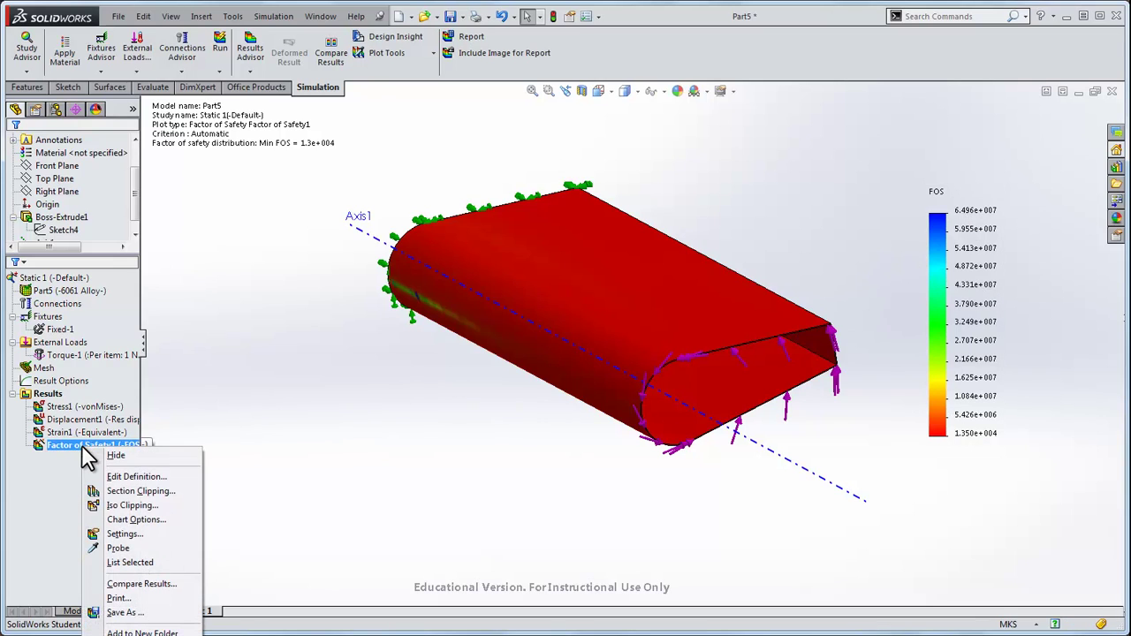
pyautogui.click(115, 519)
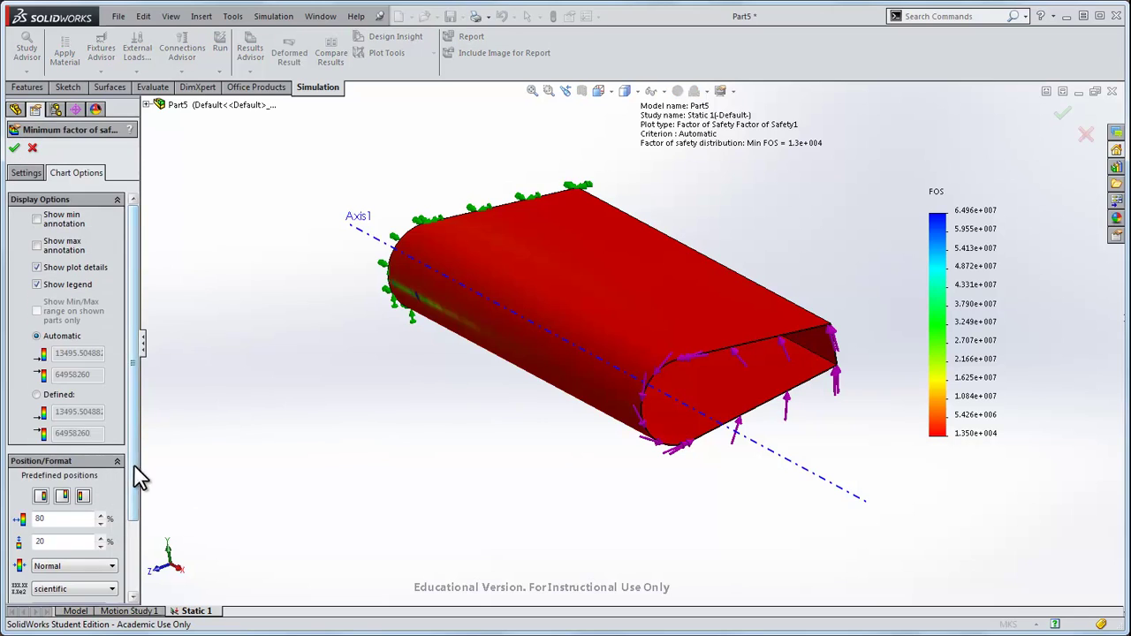
pyautogui.moveTo(137, 475); pyautogui.dragTo(144, 517)
pyautogui.scroll(-1, 132, 517)
pyautogui.scroll(-3, 133, 511)
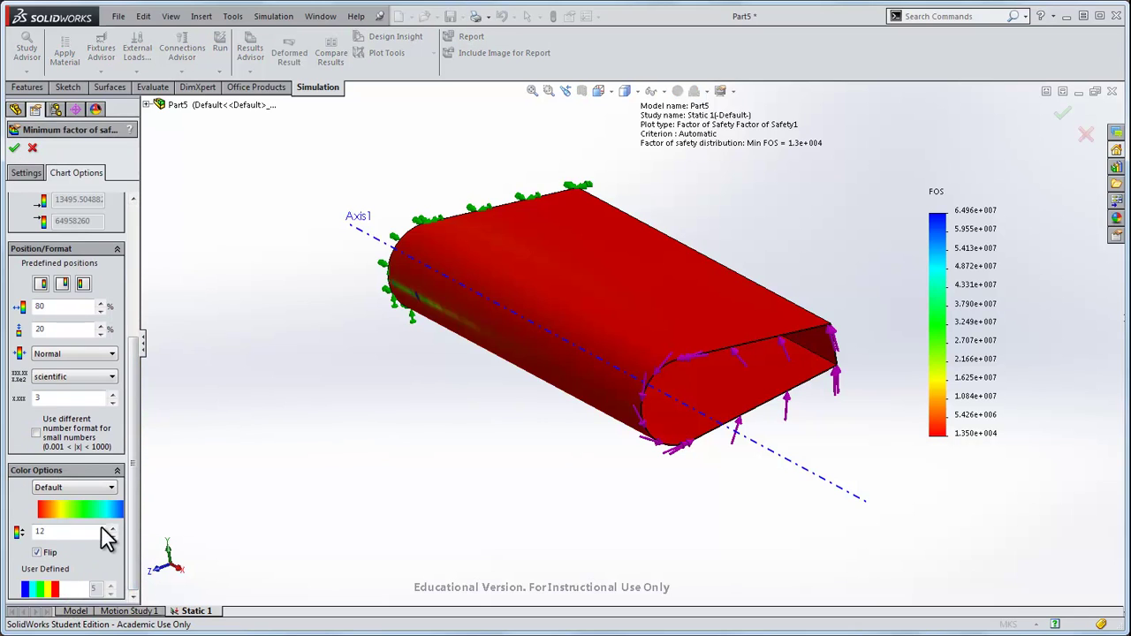
pyautogui.click(101, 487)
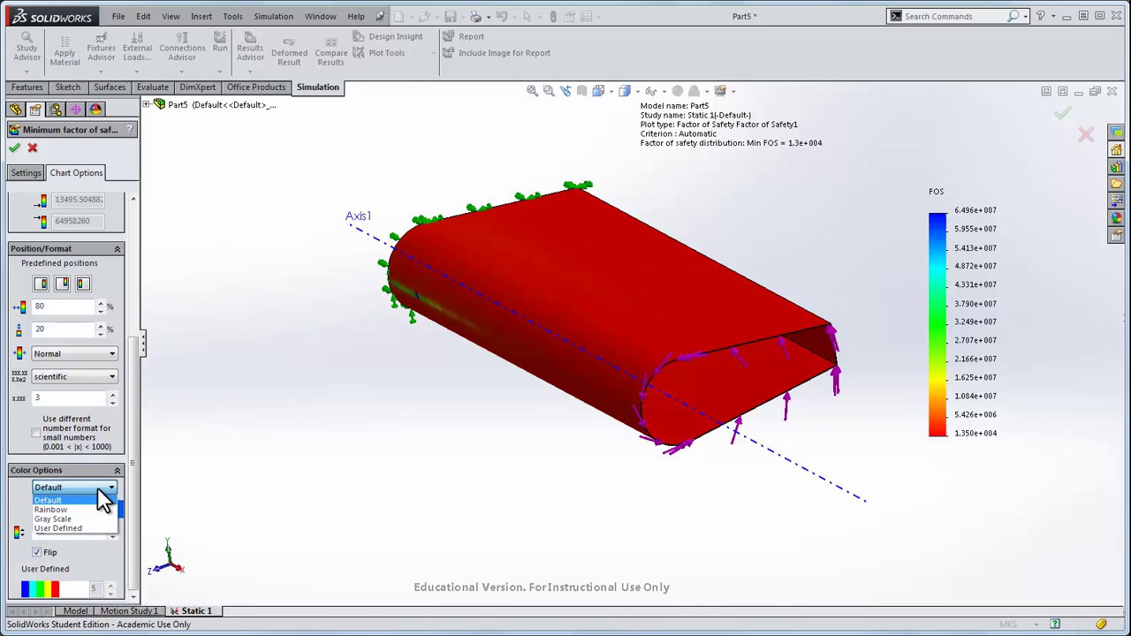
pyautogui.click(95, 529)
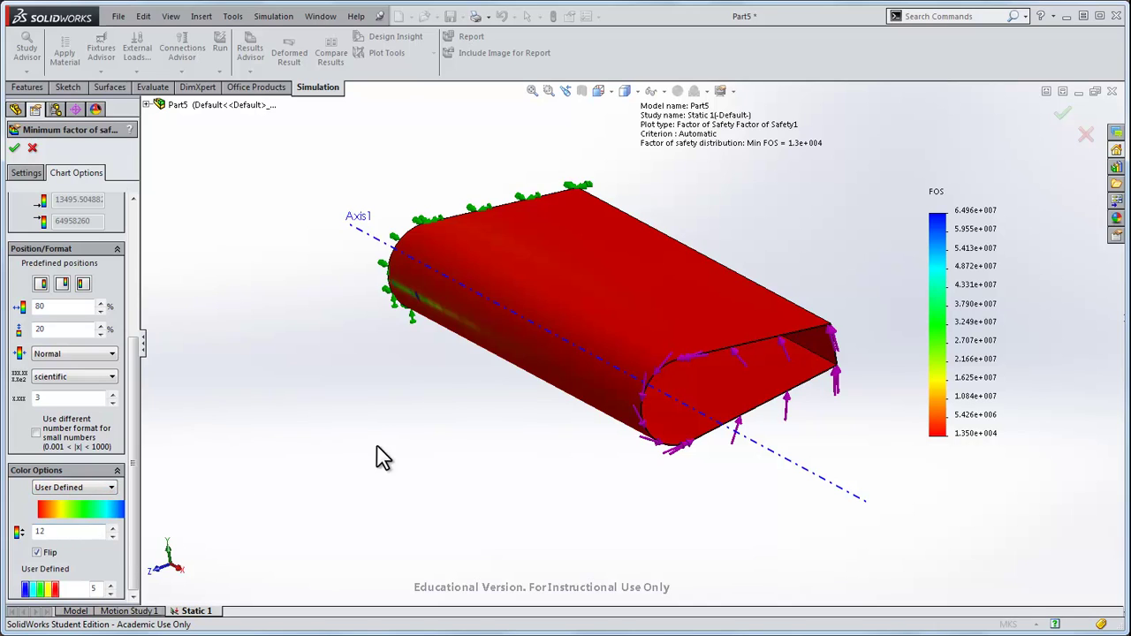
pyautogui.click(112, 592)
pyautogui.click(111, 592)
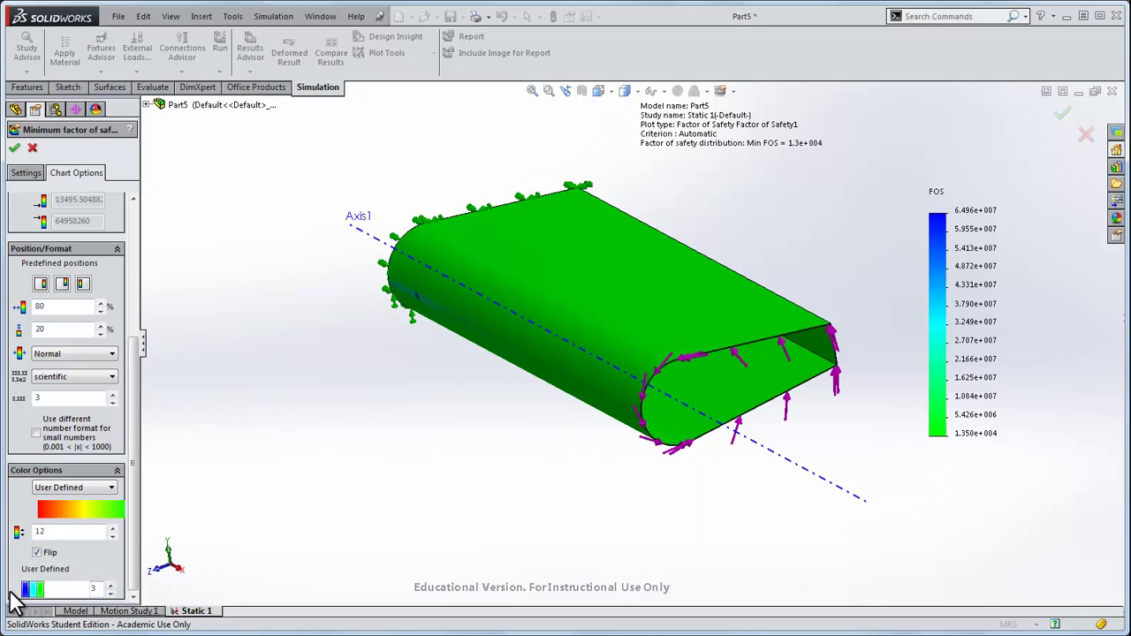
# - Set the three user-defined chart colors to red, white and blue, in that order
pyautogui.click(26, 591)
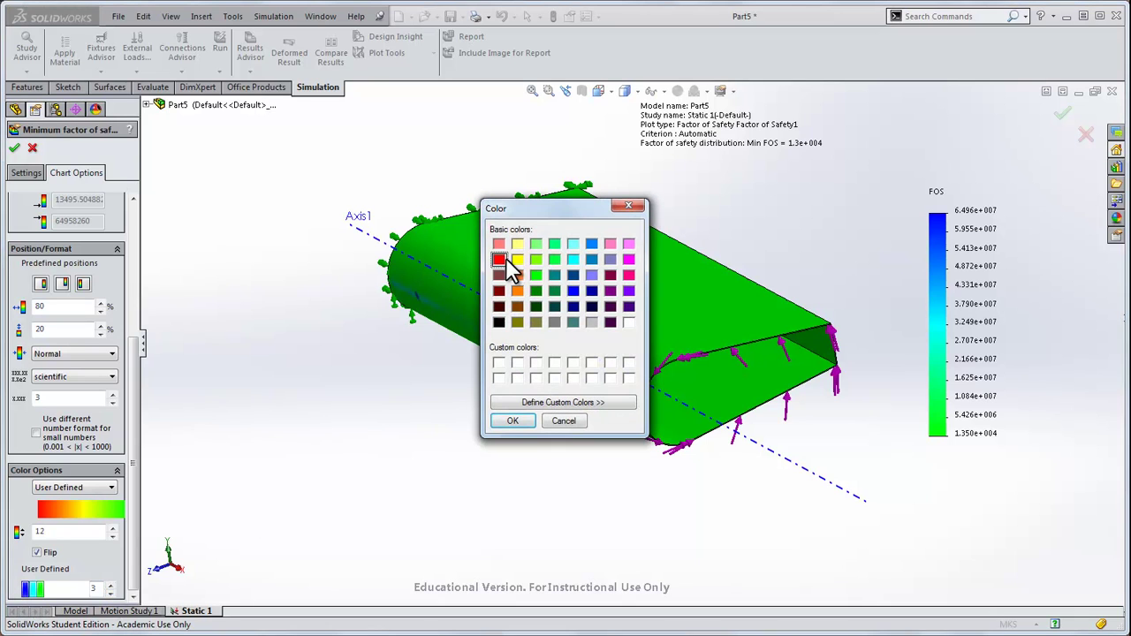
pyautogui.click(512, 421)
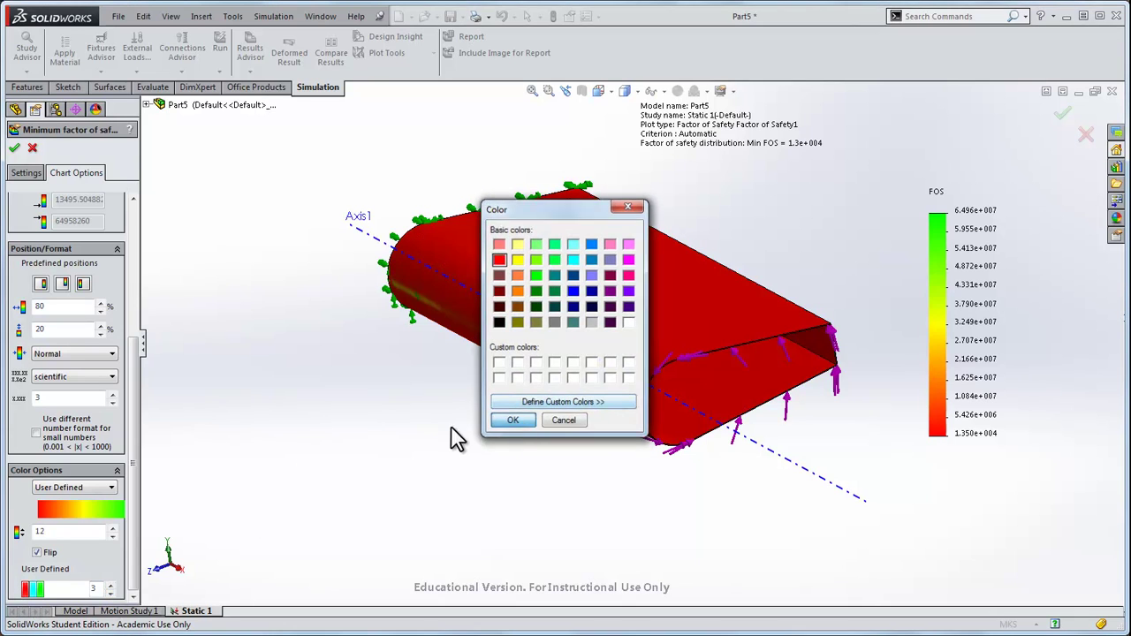
pyautogui.click(36, 590)
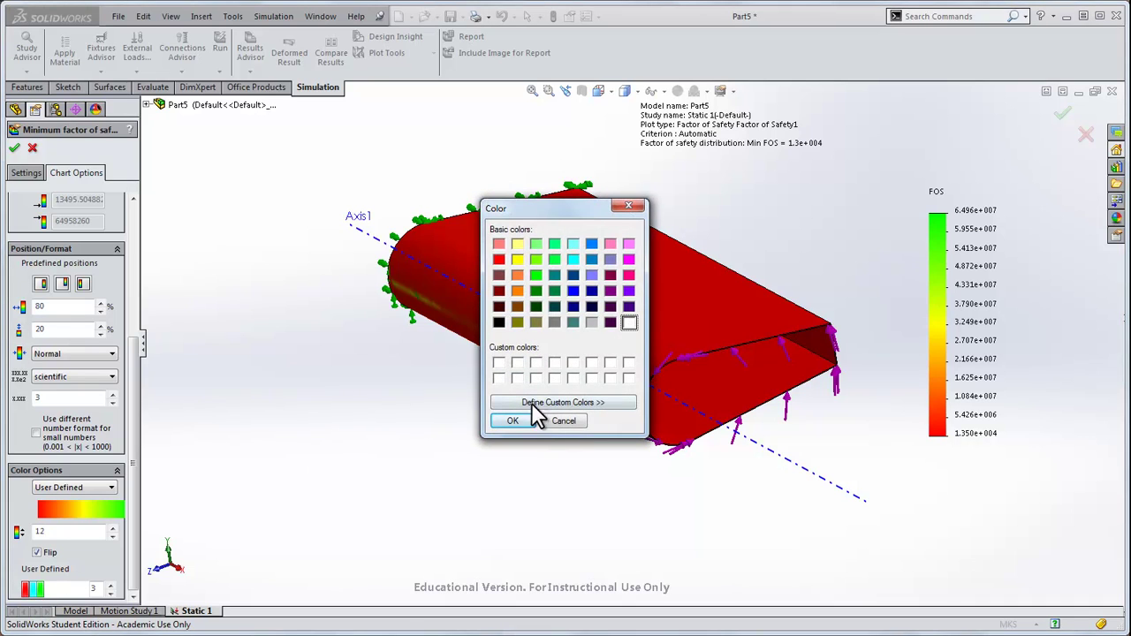
pyautogui.click(526, 418)
pyautogui.click(39, 590)
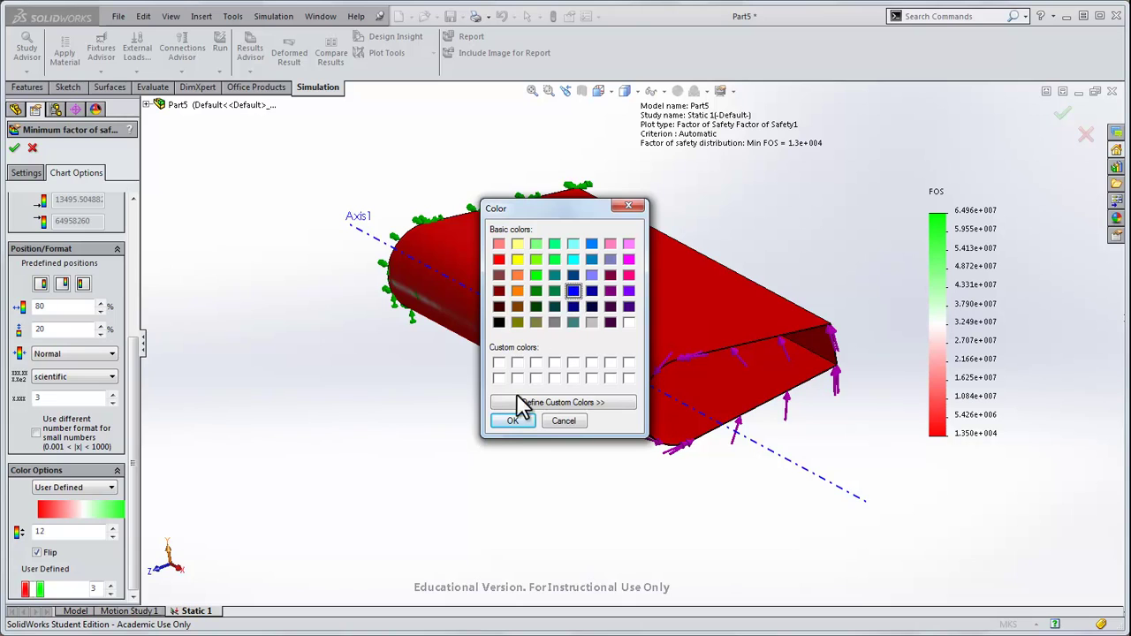
pyautogui.click(497, 422)
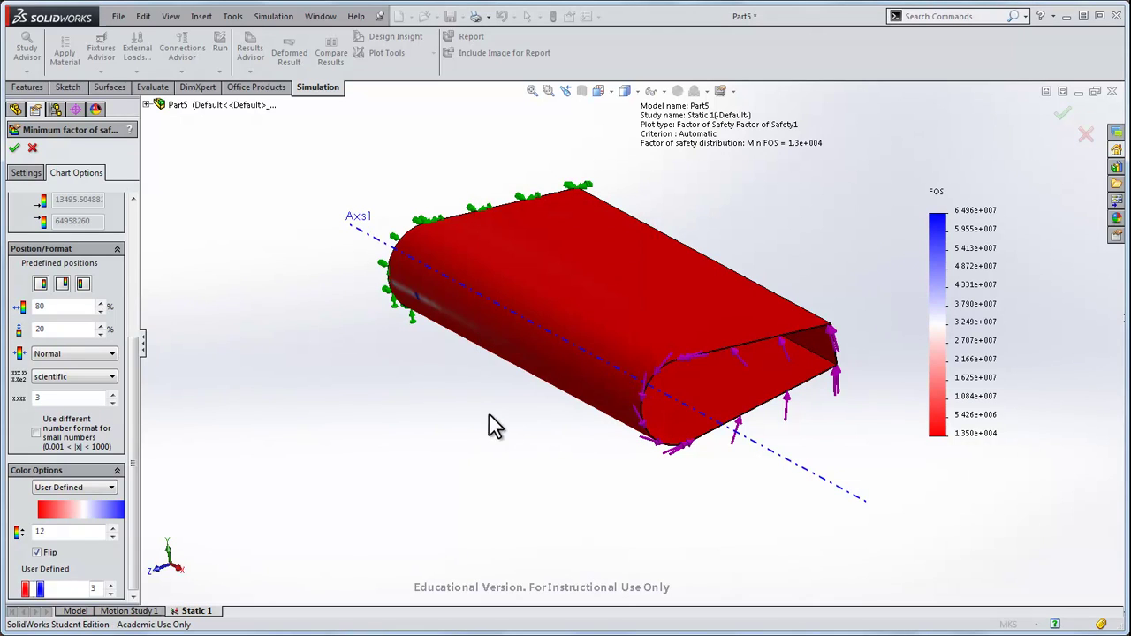
# - Set the legend's number format to floating with no decimal places and hide the plot details
pyautogui.click(70, 378)
pyautogui.click(69, 399)
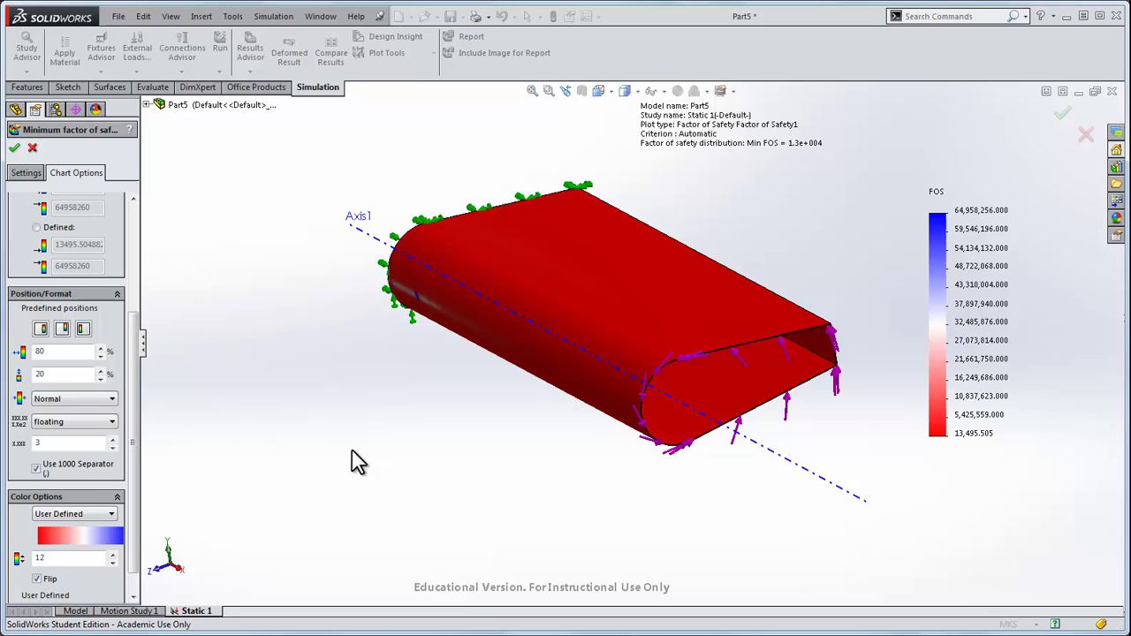
pyautogui.click(111, 447)
pyautogui.click(111, 447)
pyautogui.click(112, 447)
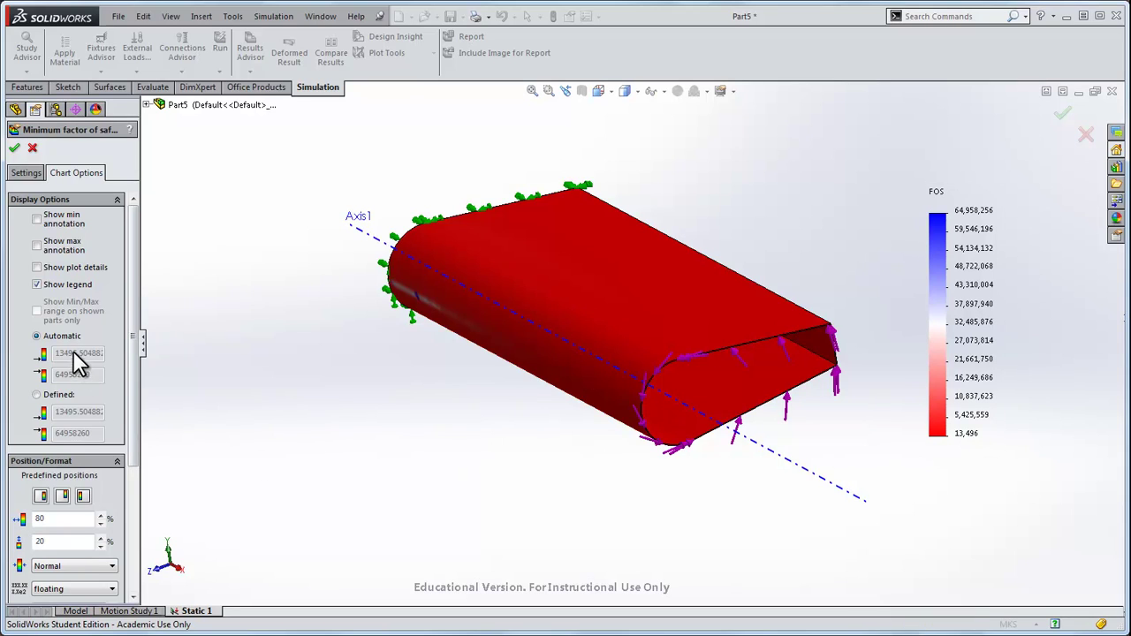
# - Define the factor of safety legend range from 0 to 15000 and apply the chart options
pyautogui.click(63, 397)
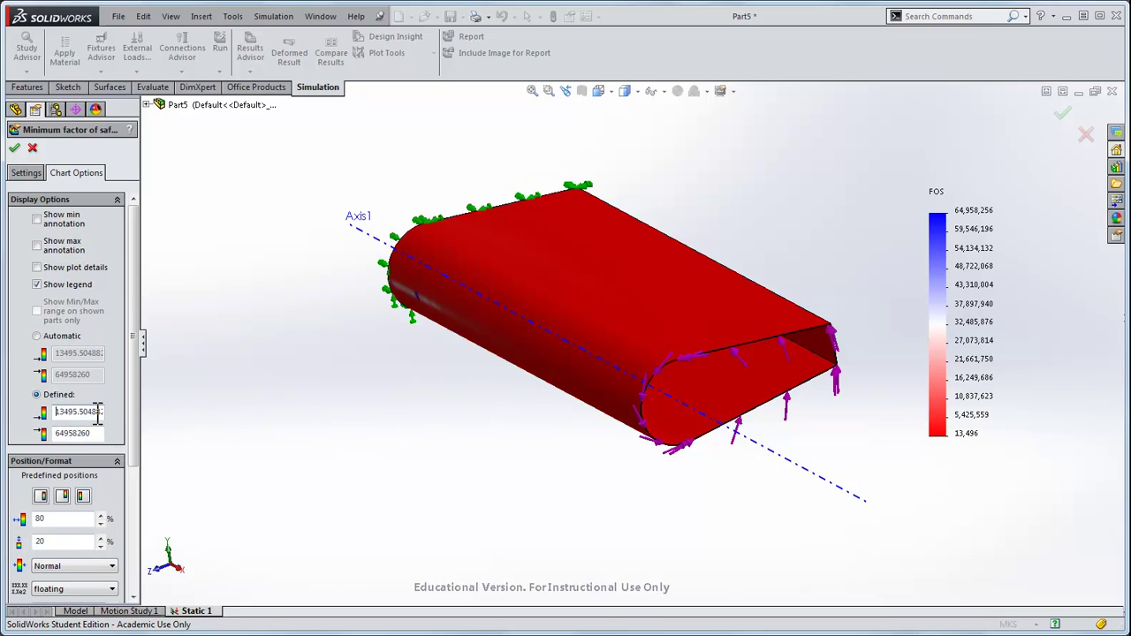
pyautogui.doubleClick(97, 414)
pyautogui.write('0')
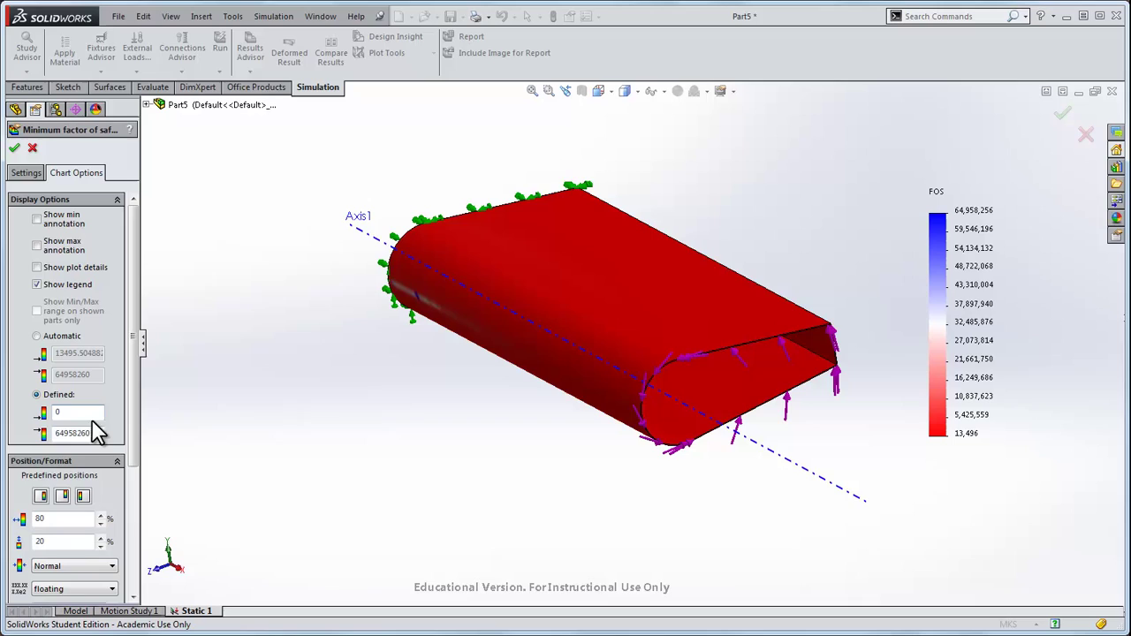
pyautogui.moveTo(97, 433); pyautogui.dragTo(36, 433)
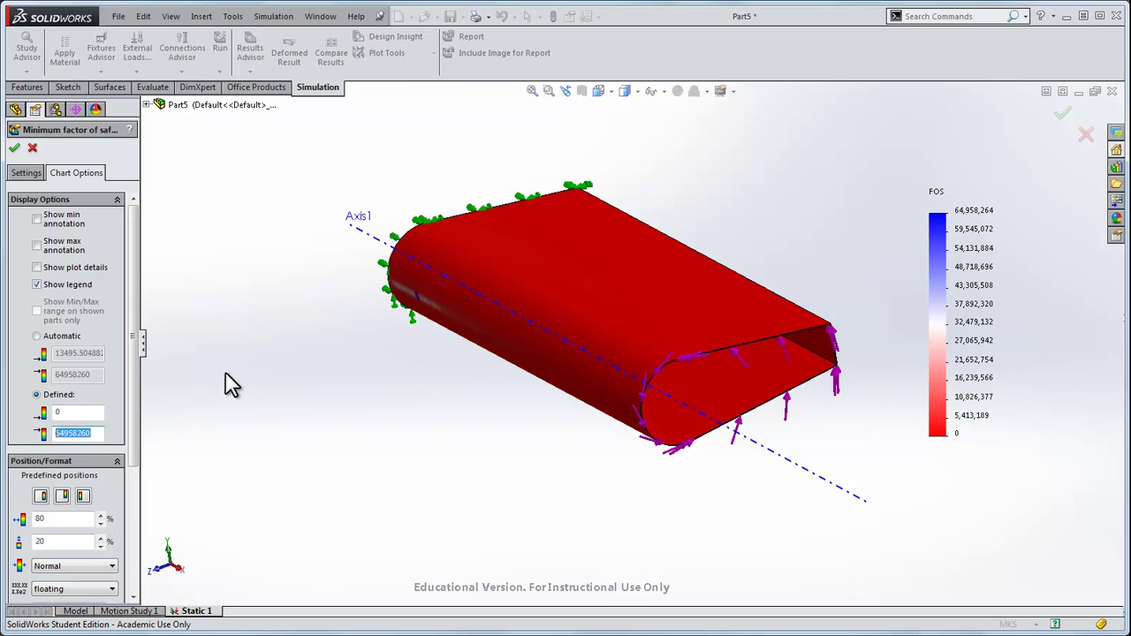
pyautogui.write('15000')
pyautogui.click(14, 147)
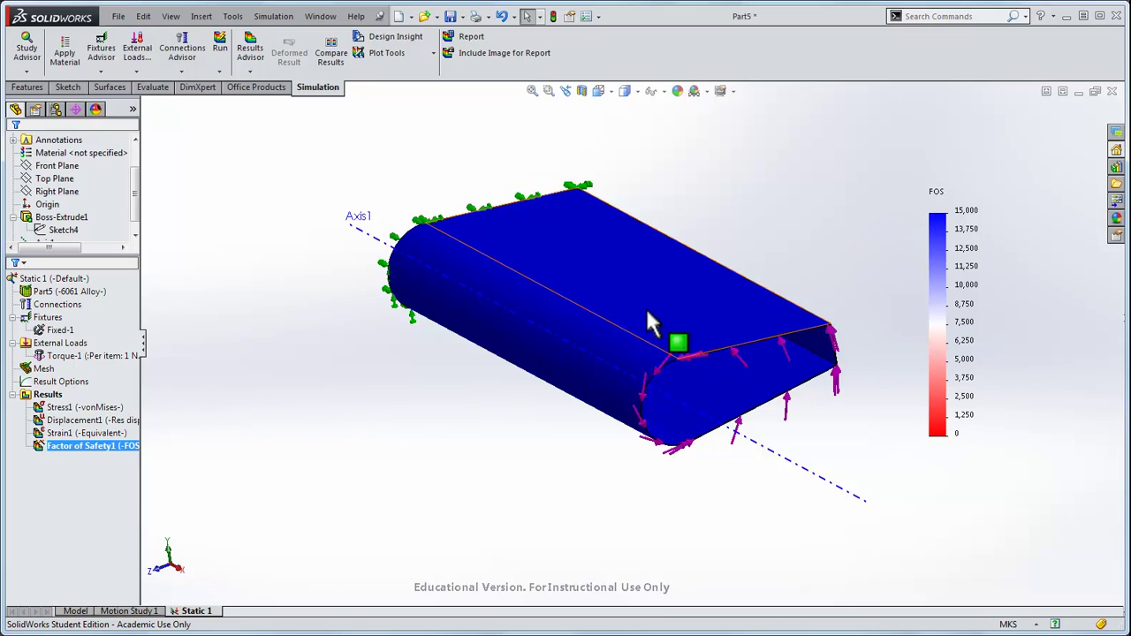
# - Examine the factor of safety colors over the beam's outer and inner walls, close up and from several angles
pyautogui.moveTo(583, 473); pyautogui.dragTo(489, 442, button='middle')
pyautogui.scroll(-6, 618, 366)
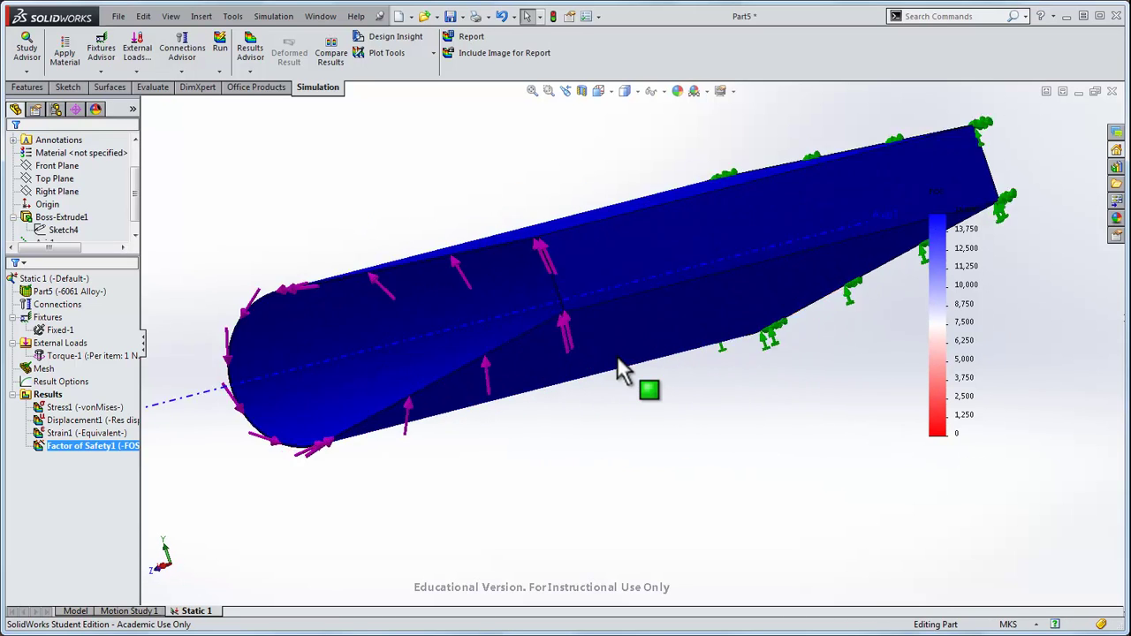
pyautogui.scroll(4, 530, 336)
pyautogui.scroll(-4, 616, 362)
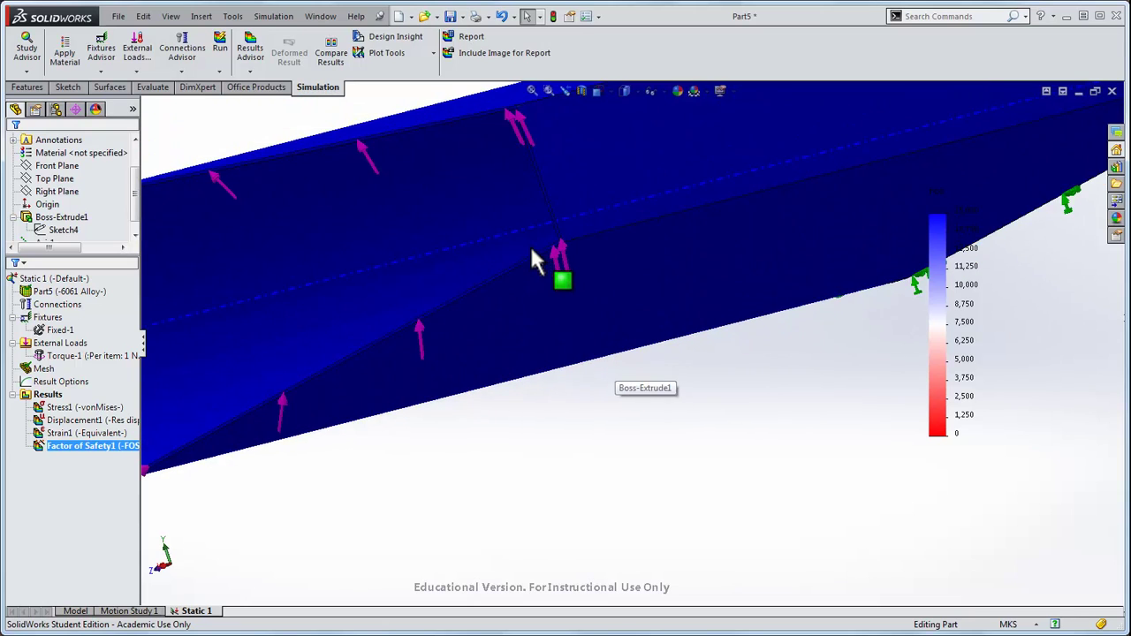
pyautogui.scroll(8, 565, 427)
pyautogui.moveTo(560, 422); pyautogui.dragTo(683, 419, button='middle')
pyautogui.scroll(4, 677, 427)
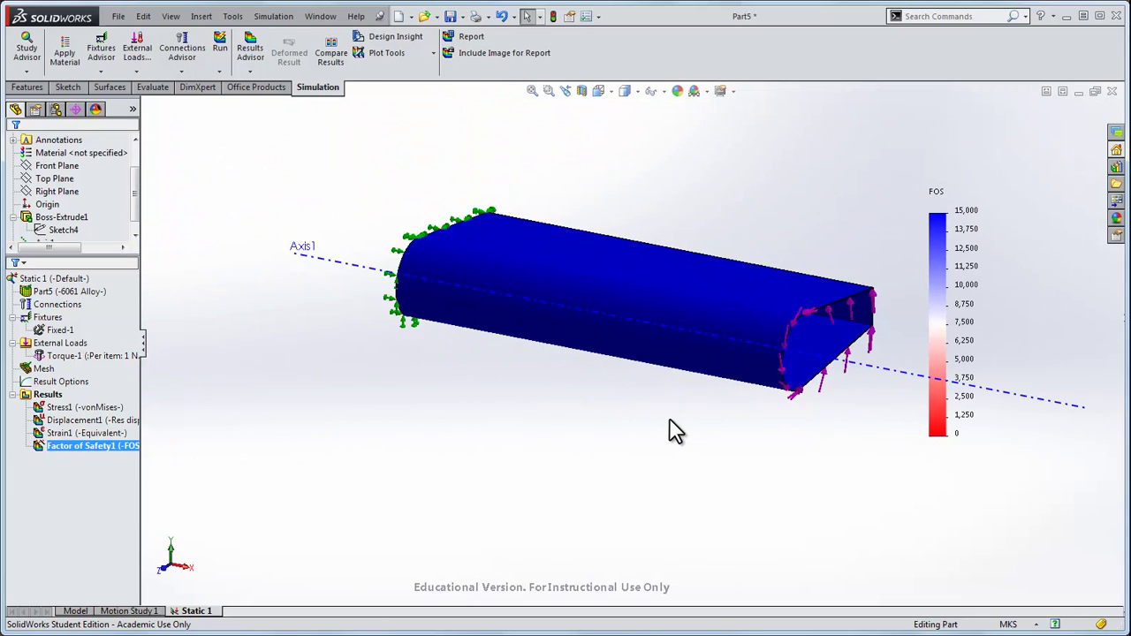